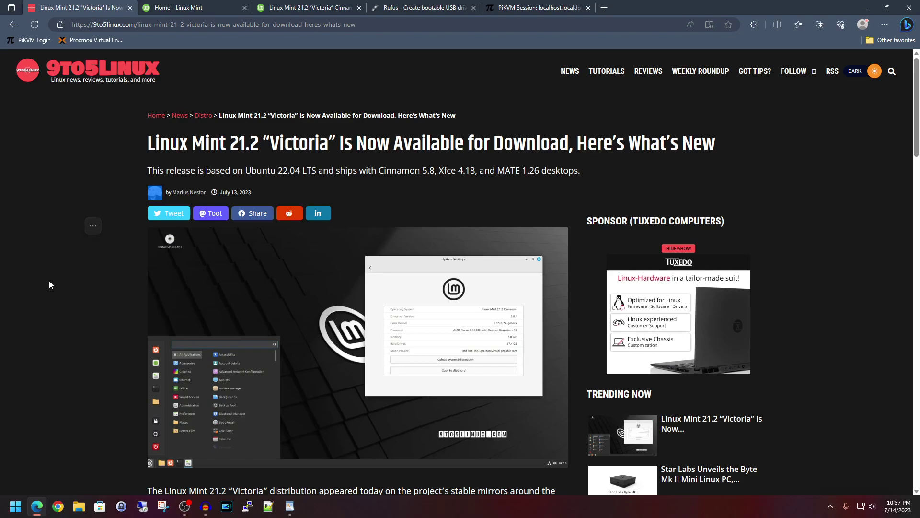
Step: Scroll the 9to5Linux Linux Mint 21.2 article to reveal the Cinnamon, Xfce and MATE download buttons
scroll(49, 281, down, 20)
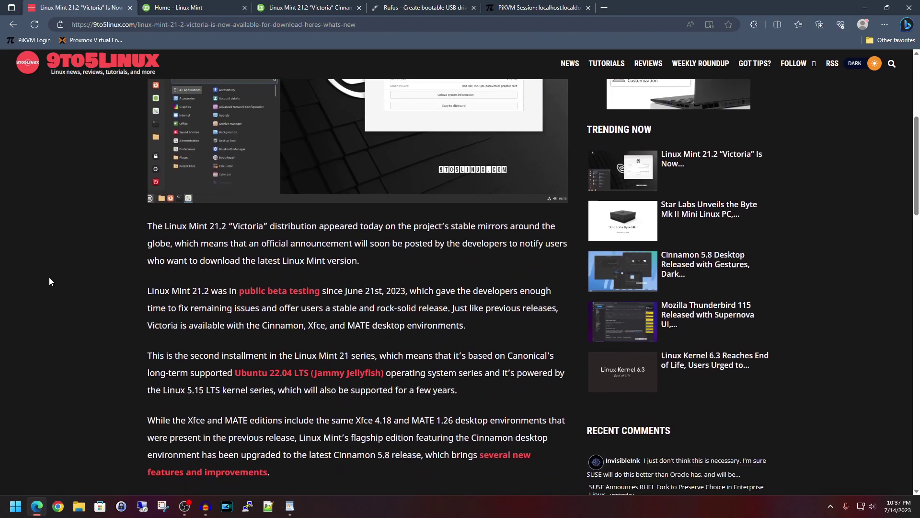
scroll(54, 255, up, 1)
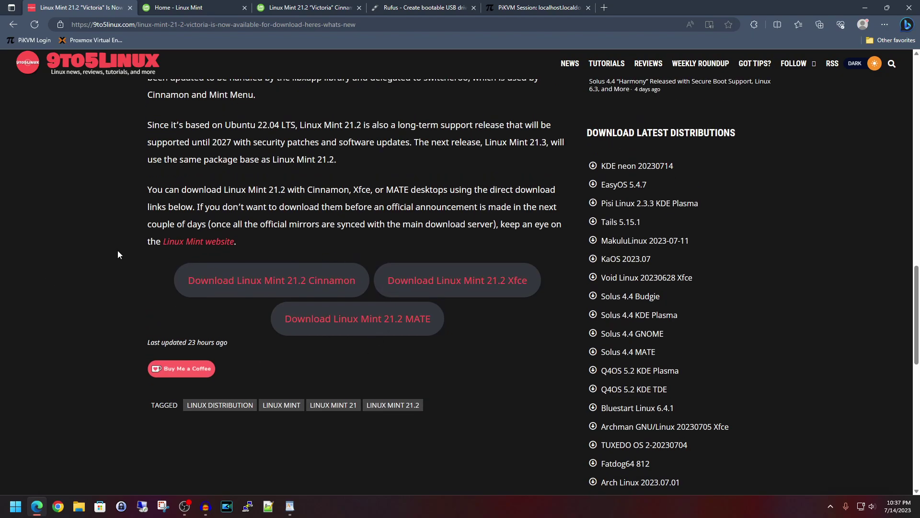
click(185, 7)
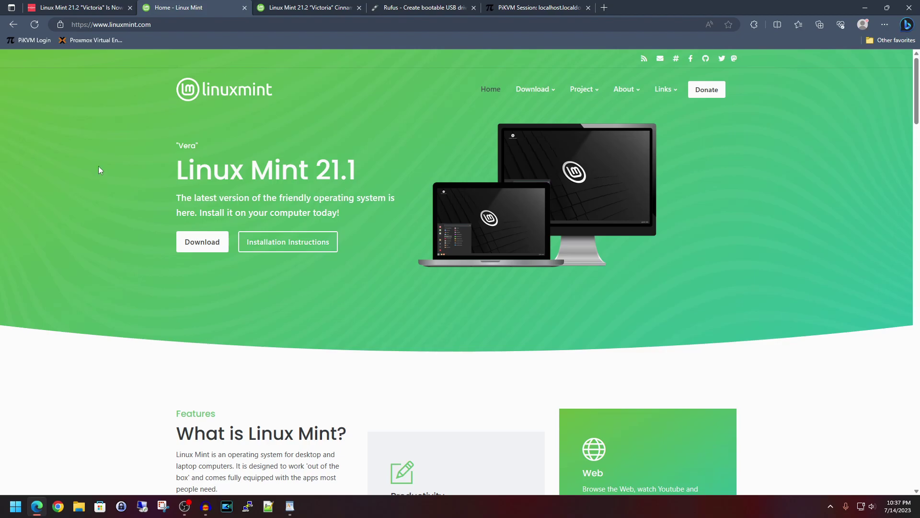
click(279, 15)
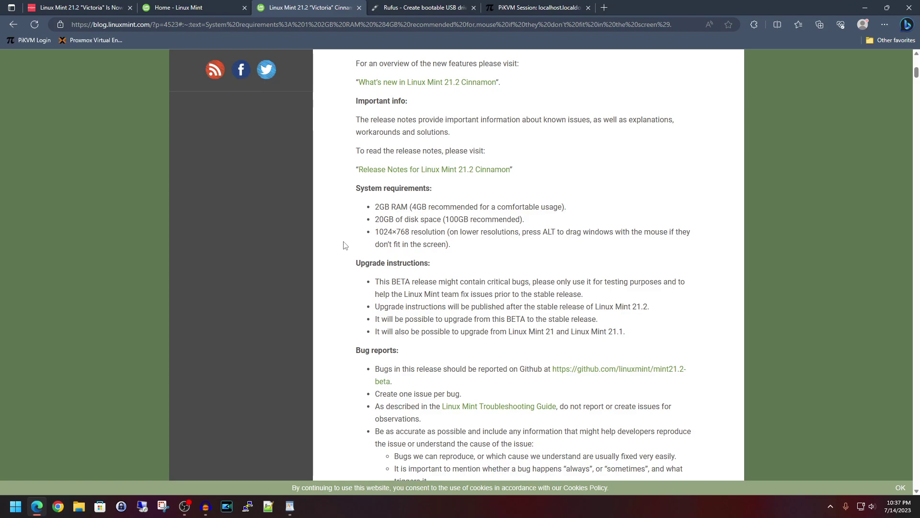
key(ctrl+1)
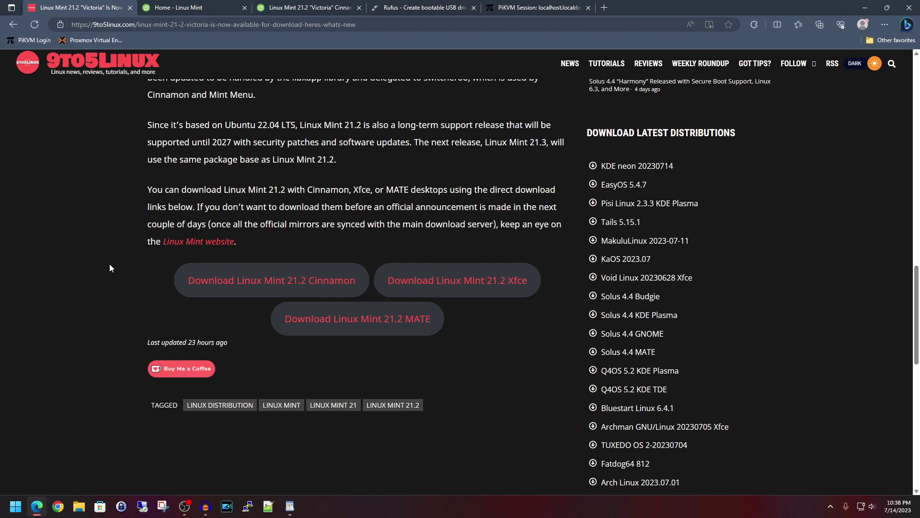
Step: Switch to the Rufus website tab with Ctrl+4
key(ctrl+4)
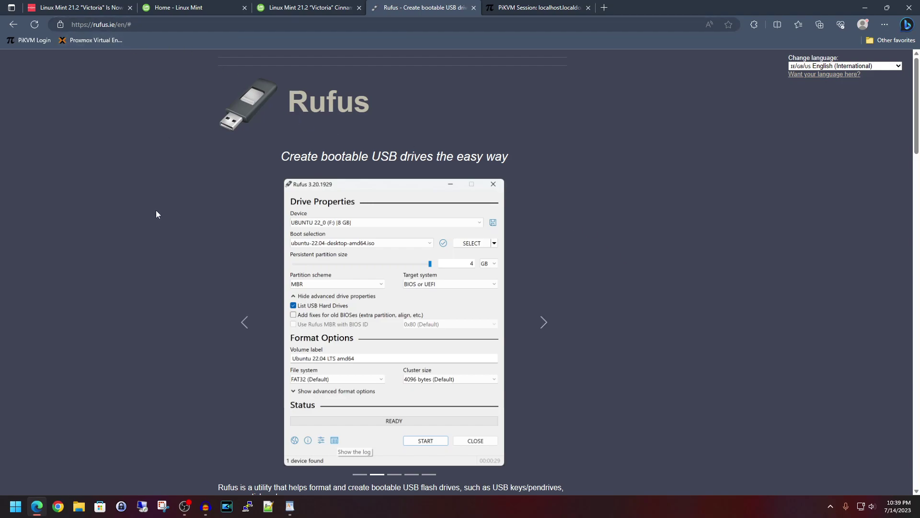
Step: In the Rufus Download table, point out the Standard, Windows x64 and Windows x86 entries for rufus-4.1.exe
scroll(157, 211, down, 10)
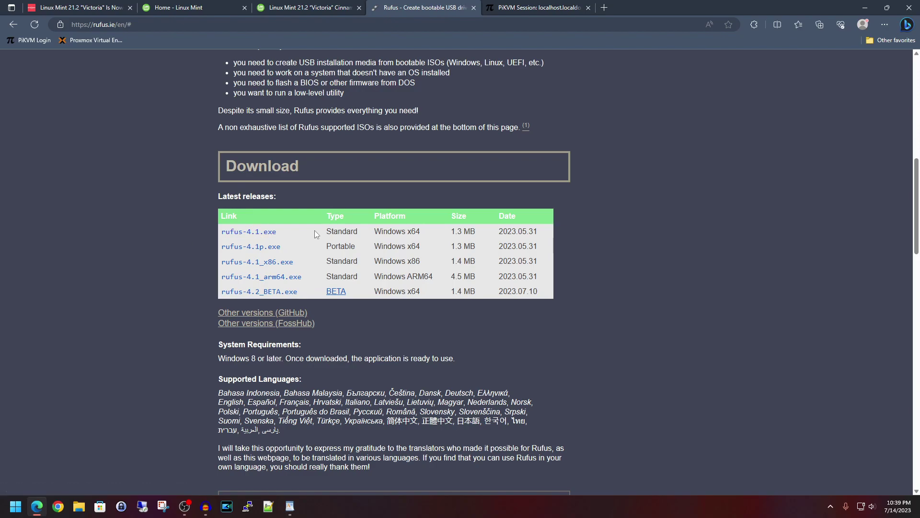
drag(362, 233, 327, 233)
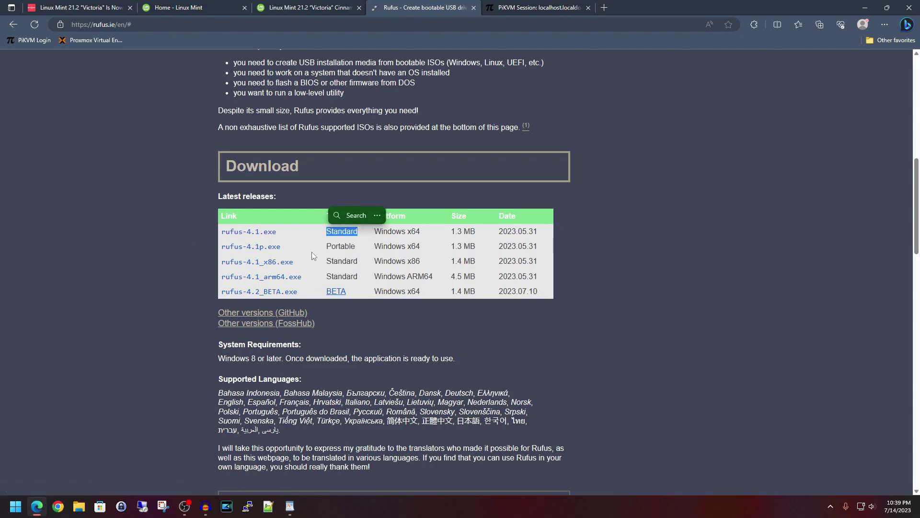
click(311, 235)
drag(421, 231, 375, 231)
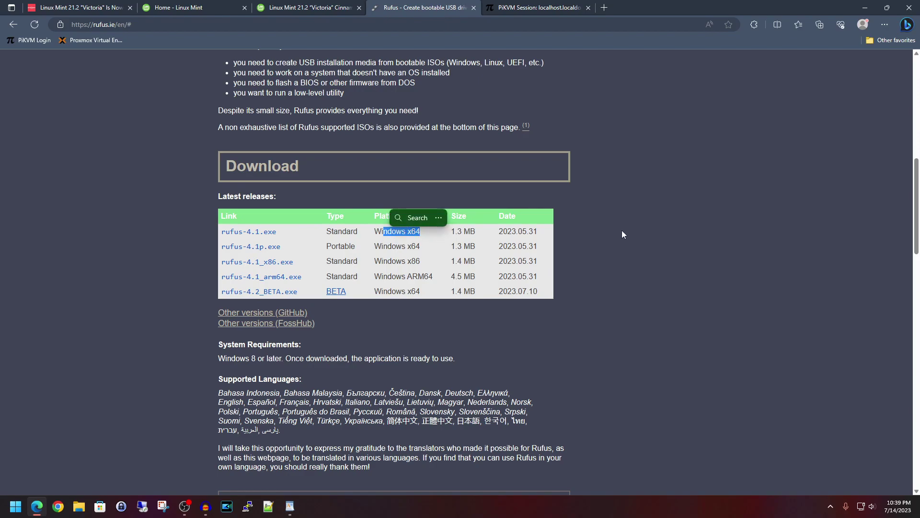
click(423, 249)
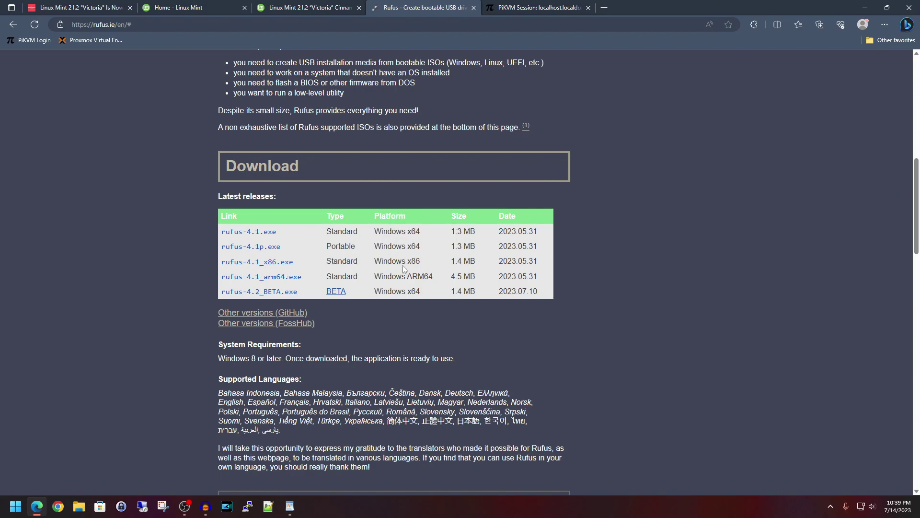
drag(422, 263, 375, 262)
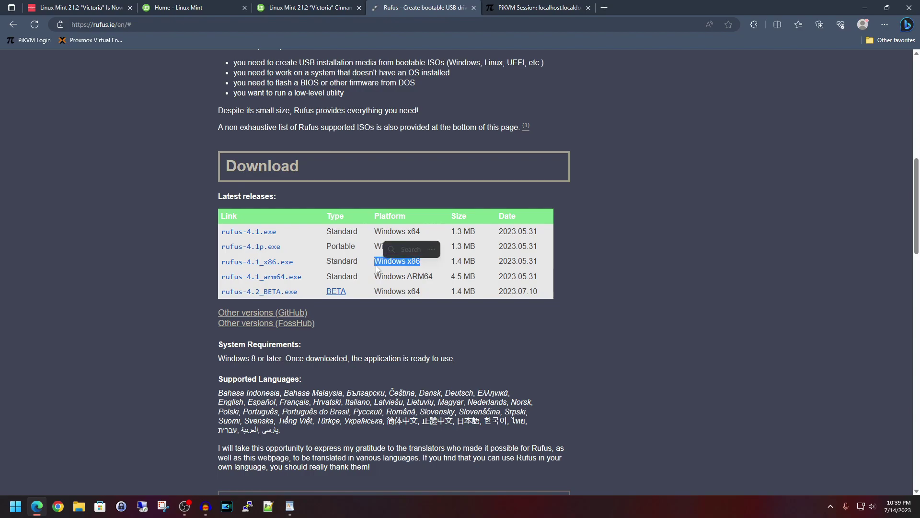
click(330, 264)
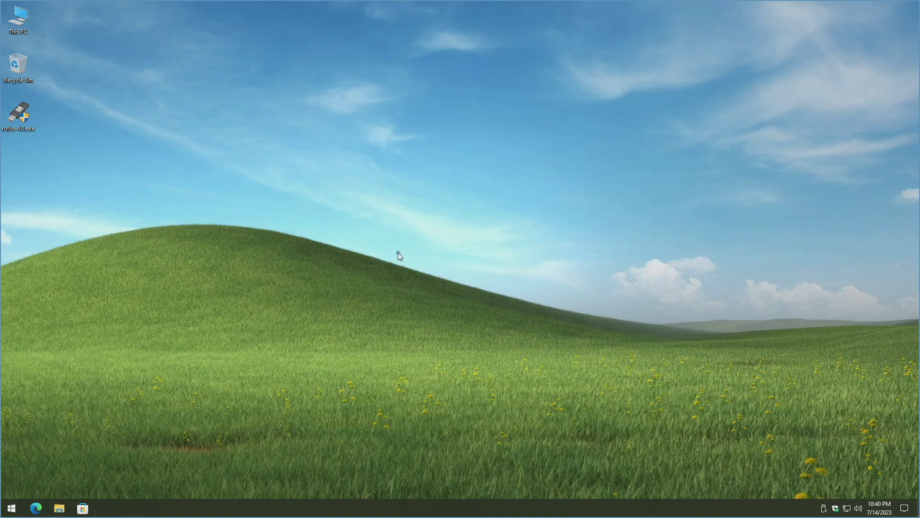
Step: Launch Rufus 4.1 from the desktop, allowing device changes and declining online update checks
double_click(18, 114)
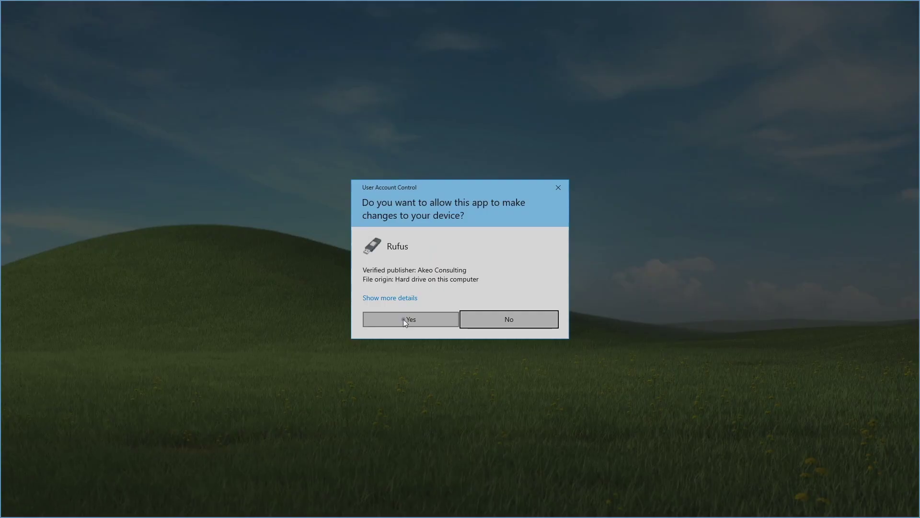
click(404, 320)
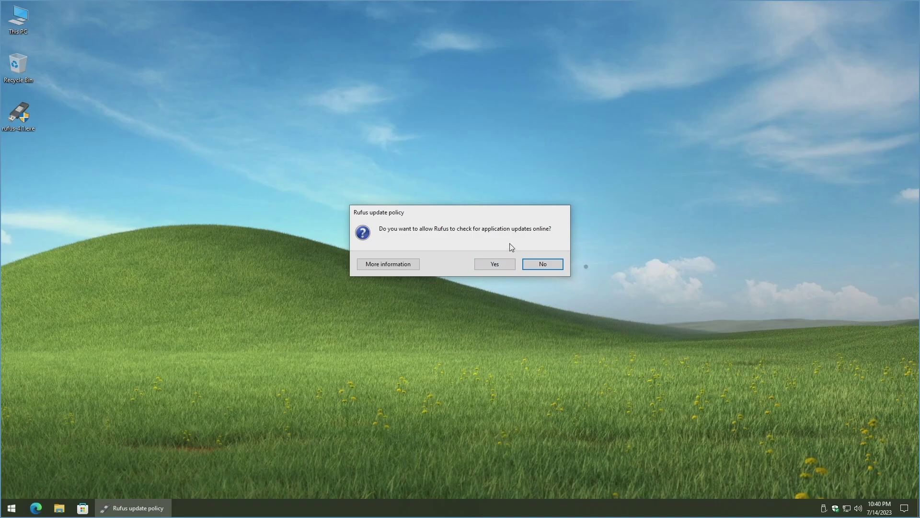
click(552, 265)
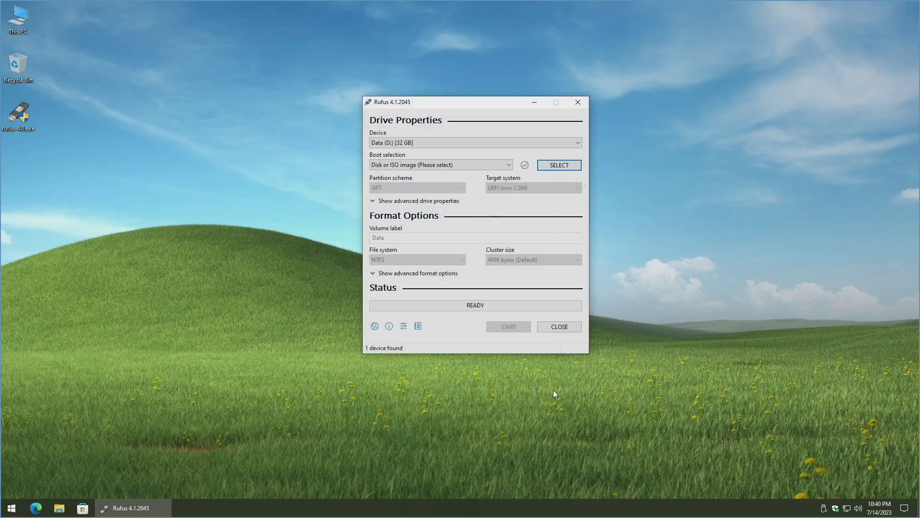
Step: Load linuxmint-21.2-cinnamon-64bit.iso as the boot image
click(560, 169)
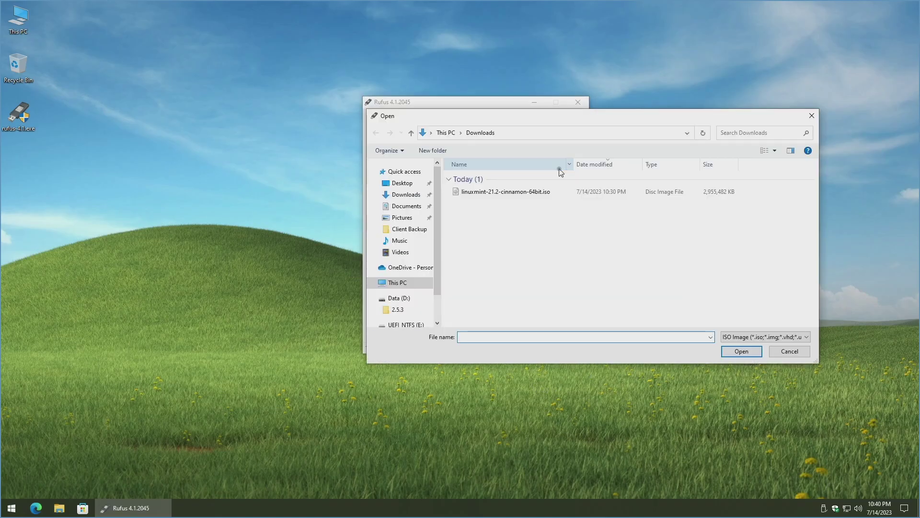
click(515, 192)
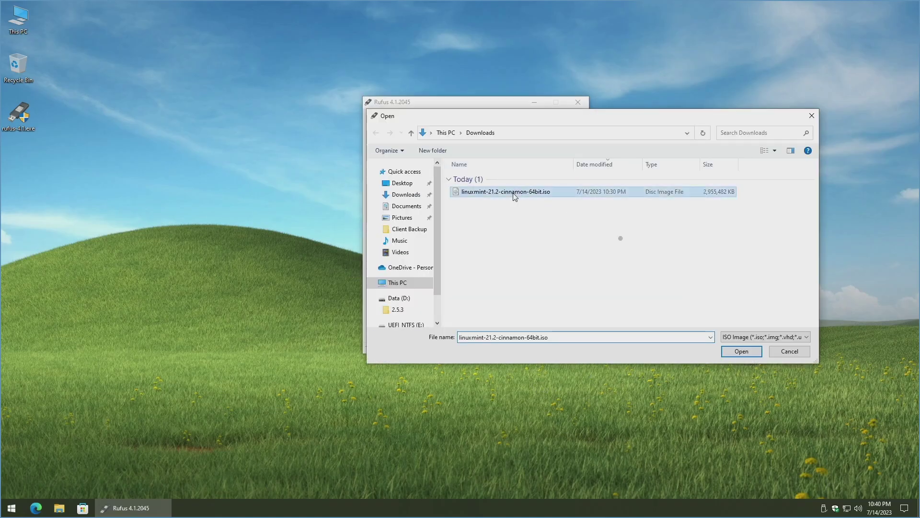
click(738, 355)
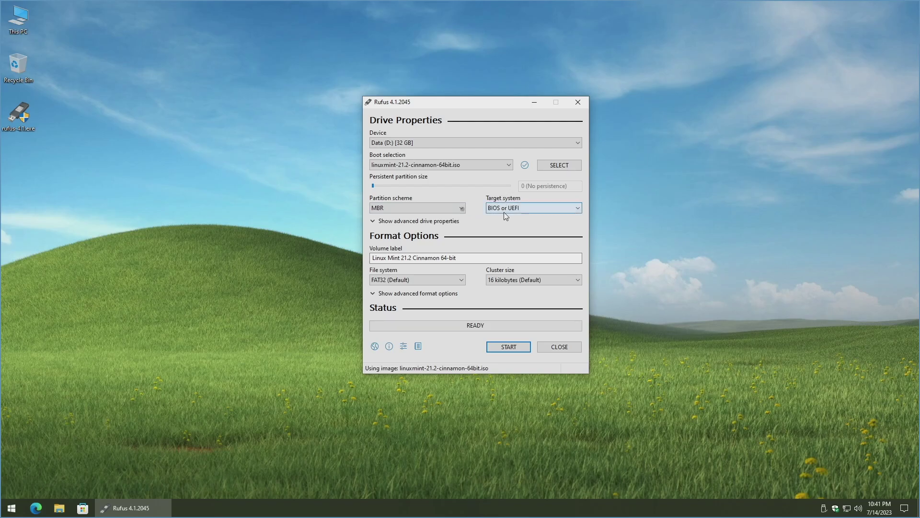
Step: Switch the partition scheme to GPT and then back to MBR
click(461, 208)
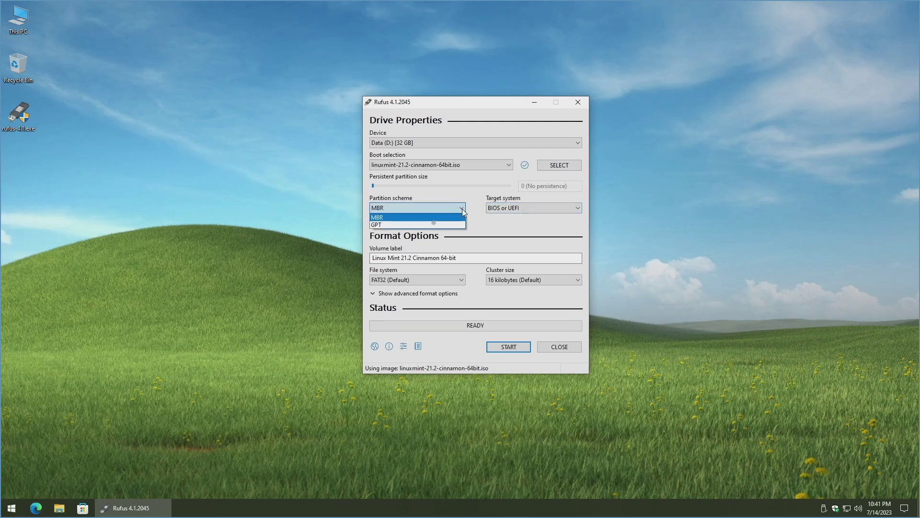
click(435, 224)
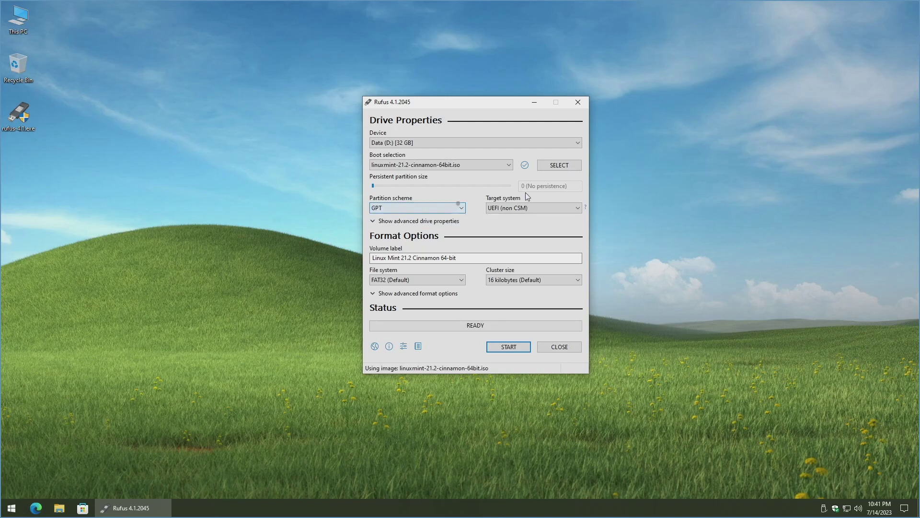
click(462, 208)
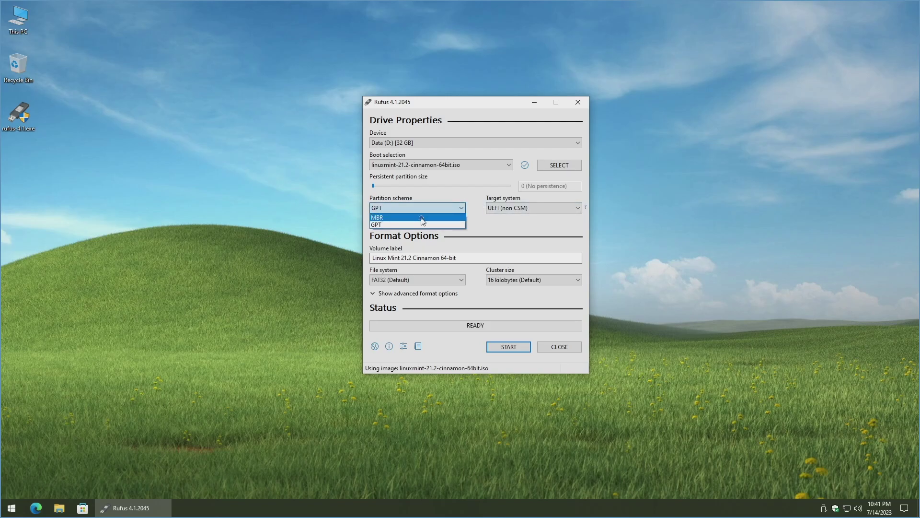
click(422, 219)
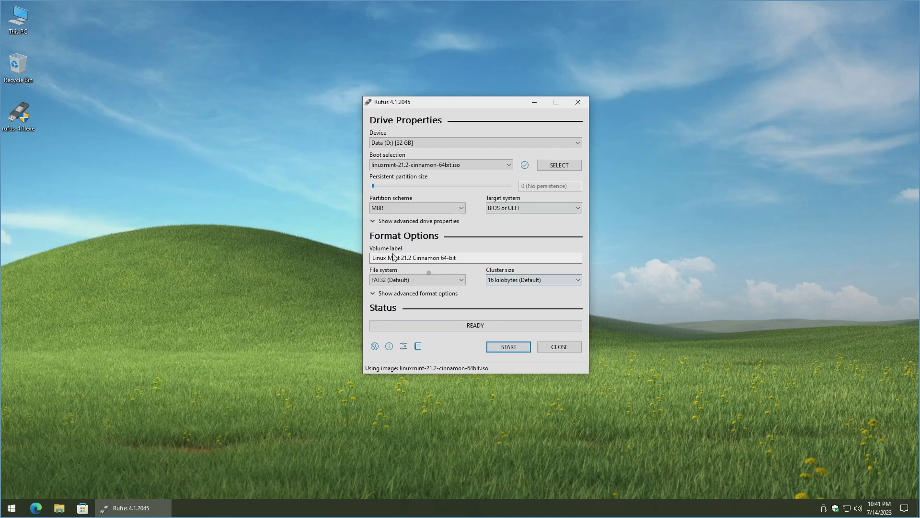
Step: Start writing in ISO Image mode, allow the Grub and Syslinux downloads, and confirm erasing D:
click(515, 350)
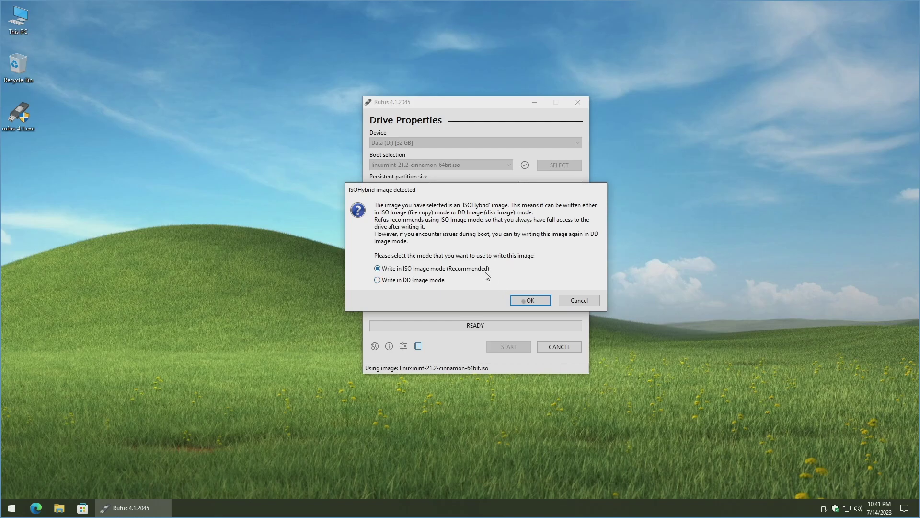
click(526, 302)
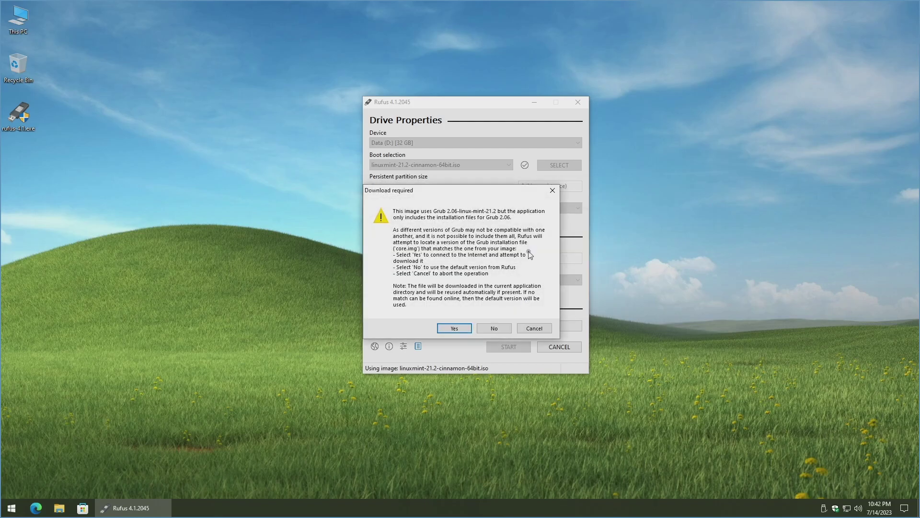
click(453, 329)
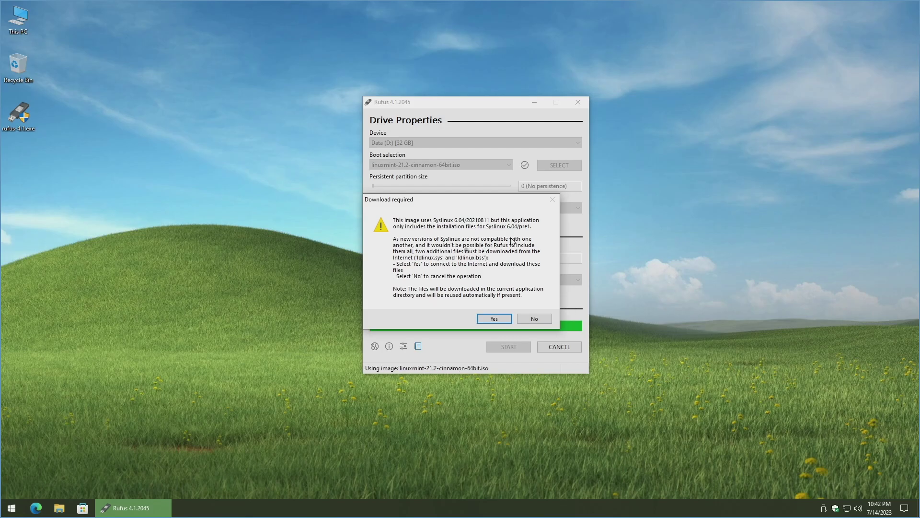
click(494, 319)
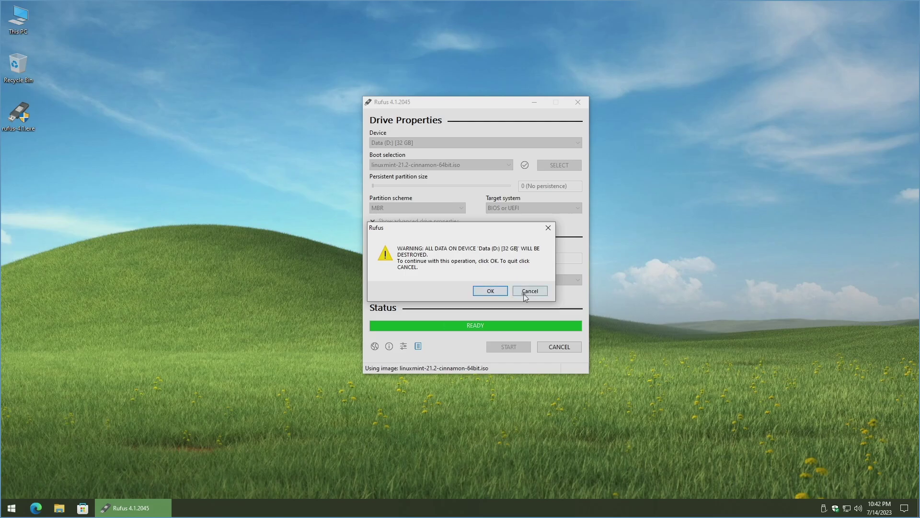
click(491, 291)
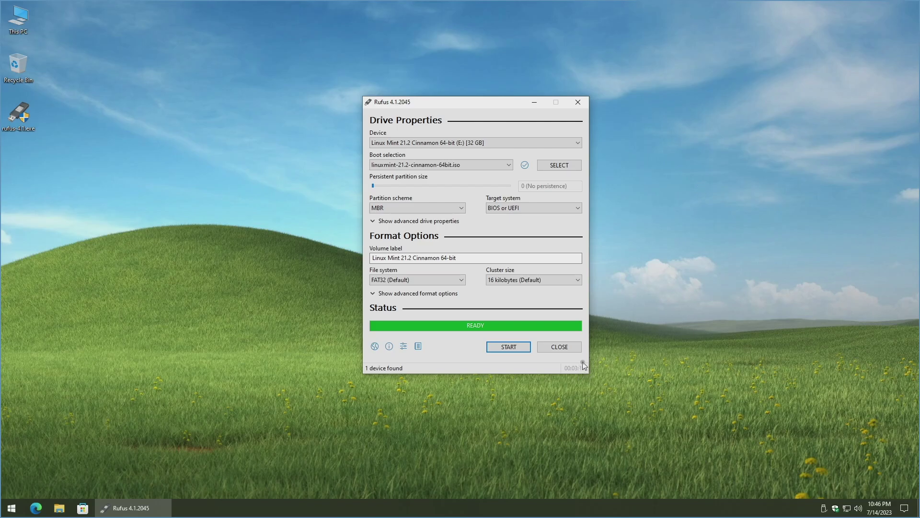
Step: Close Rufus once the drive reports READY
click(572, 349)
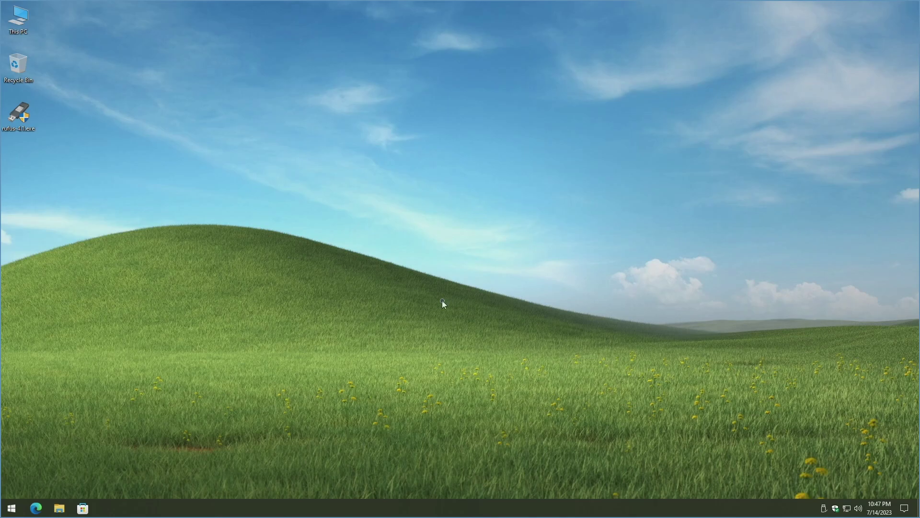
Step: Open the Windows Start menu to reach the power options
click(12, 508)
Step: Restart Windows and choose the firmware setup entry in the Startup Device Menu
click(12, 487)
click(28, 464)
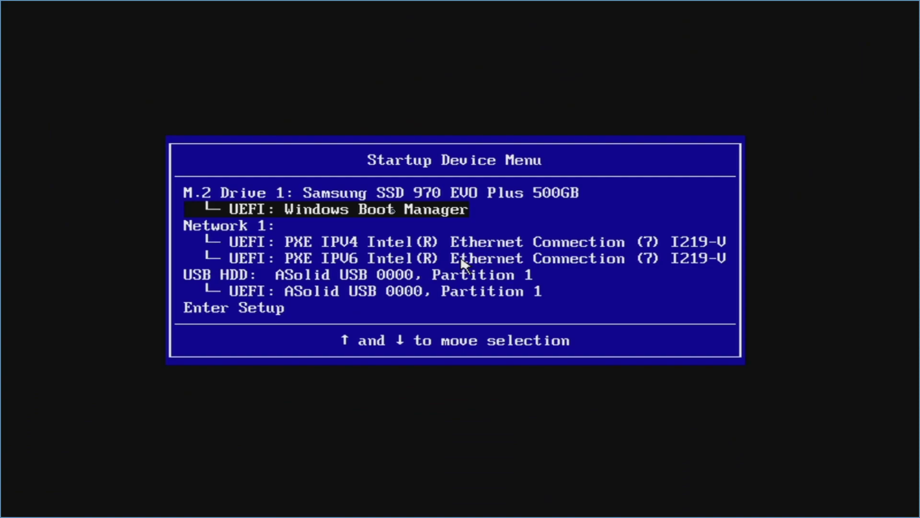
key(Down)
key(Down)
key(Down)
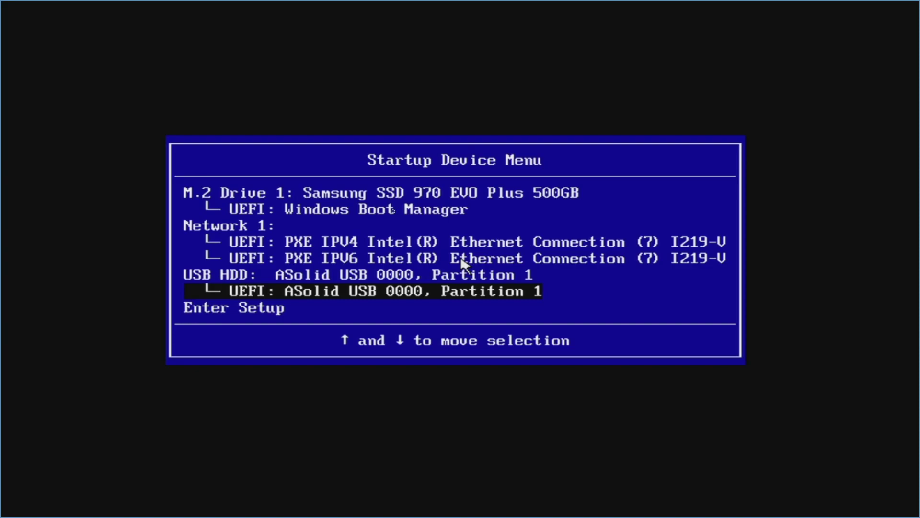
key(Down)
key(Return)
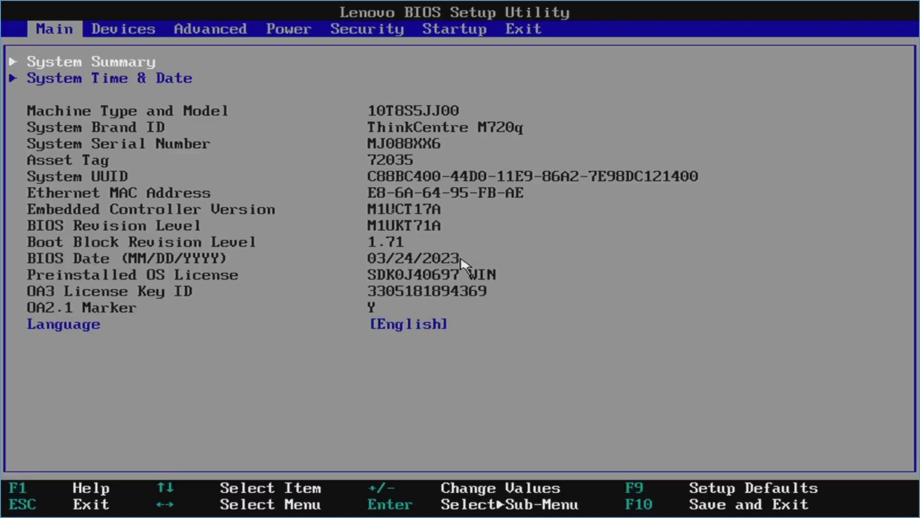
Step: Leave Secure Boot Disabled under Security, then save the configuration with F10 and reset
click(368, 36)
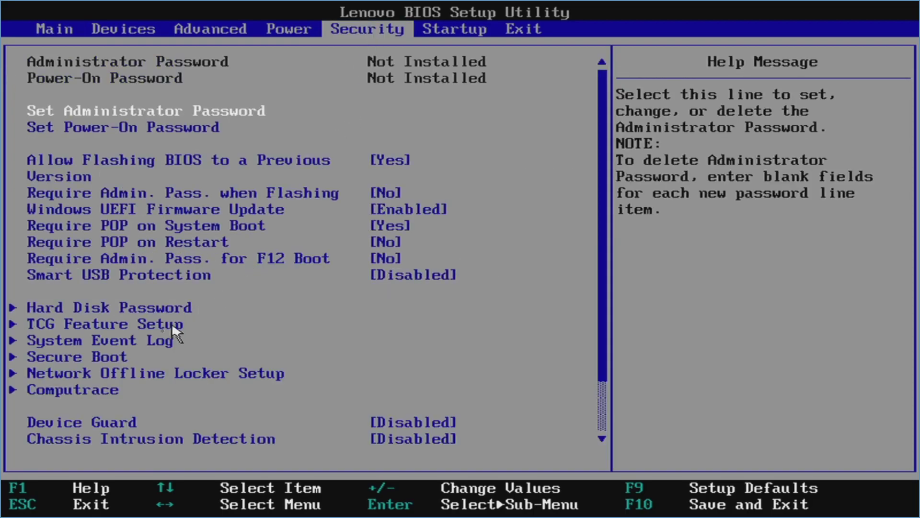
click(109, 358)
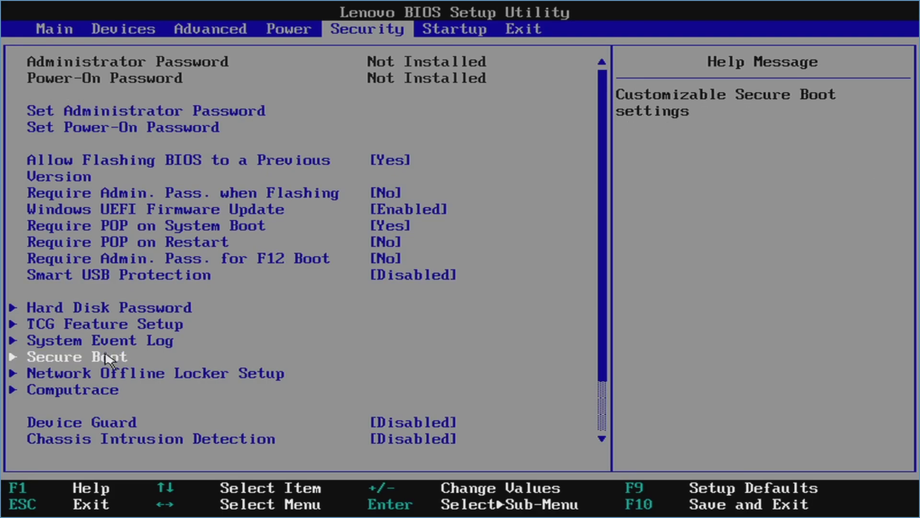
click(109, 359)
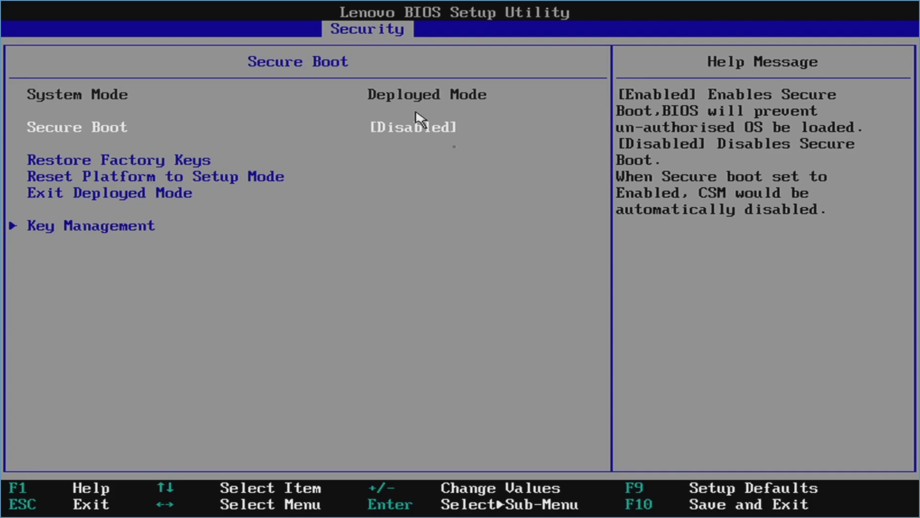
key(Return)
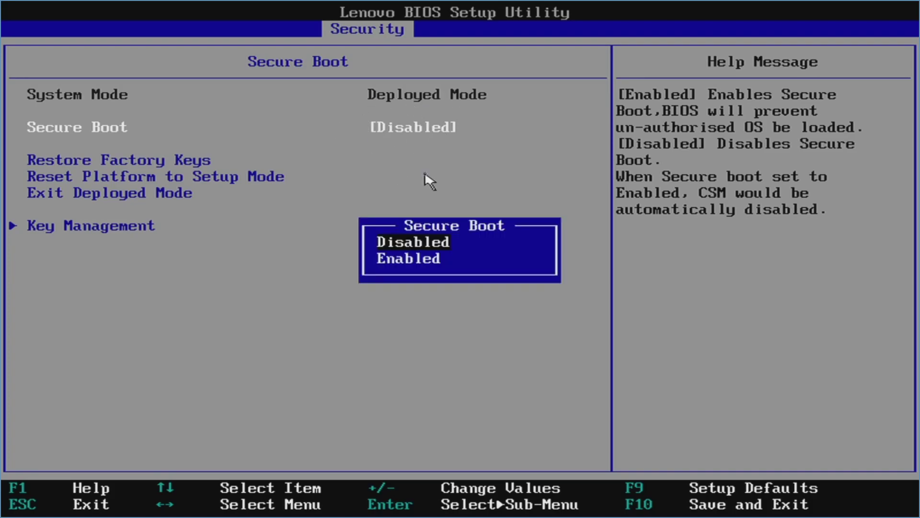
key(Escape)
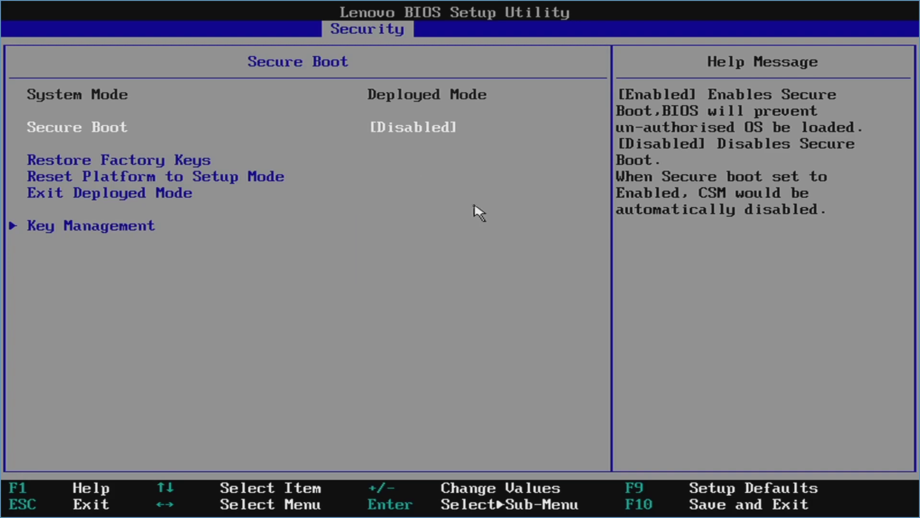
key(F10)
key(Return)
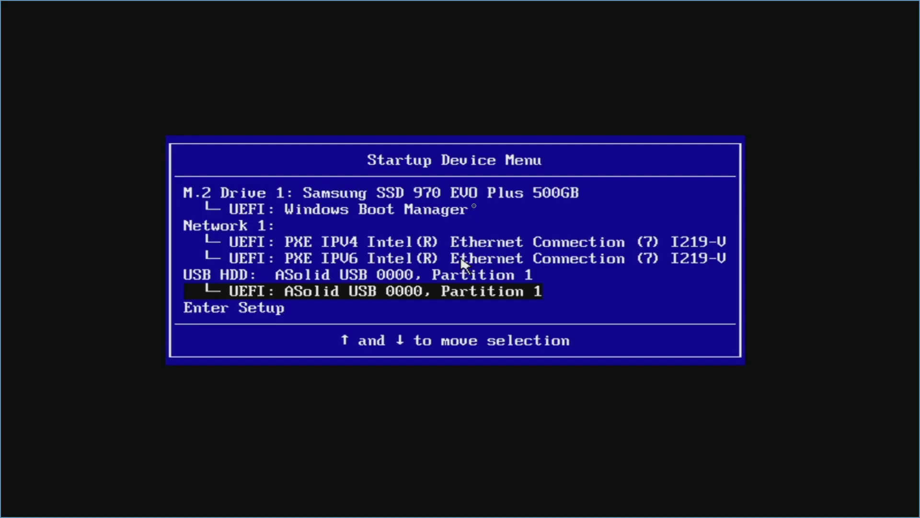
Step: Boot from the 'UEFI: ASolid USB 0000, Partition 1' entry into the Linux Mint live desktop
key(Return)
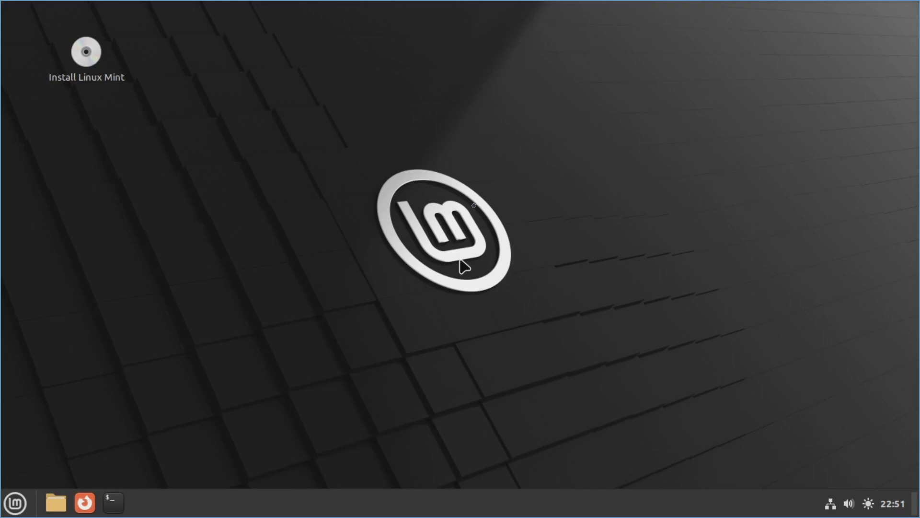
Step: Launch the installer and accept English, the English (US) keyboard layout and multimedia codecs installation
double_click(95, 61)
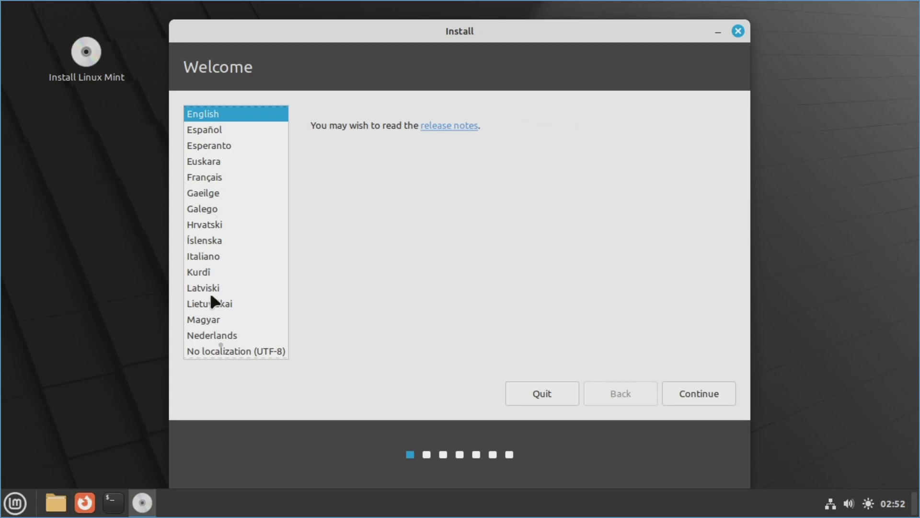
click(682, 383)
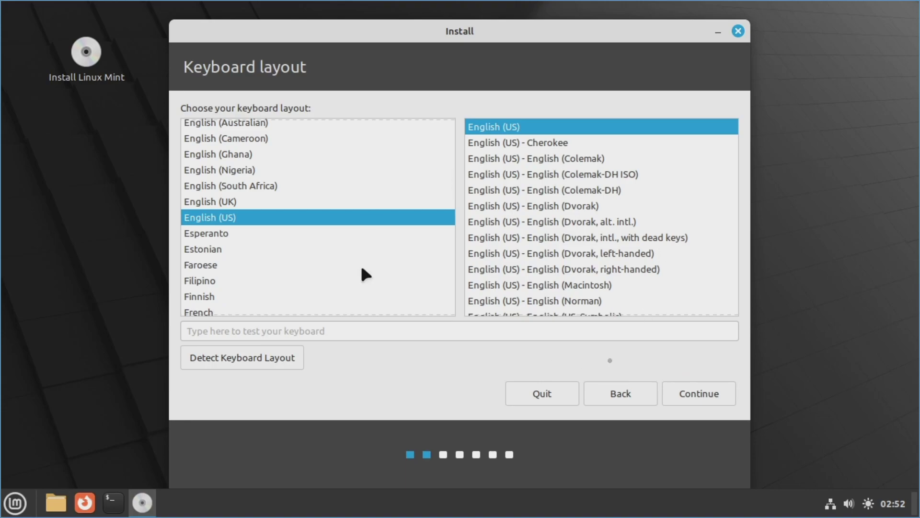
click(692, 393)
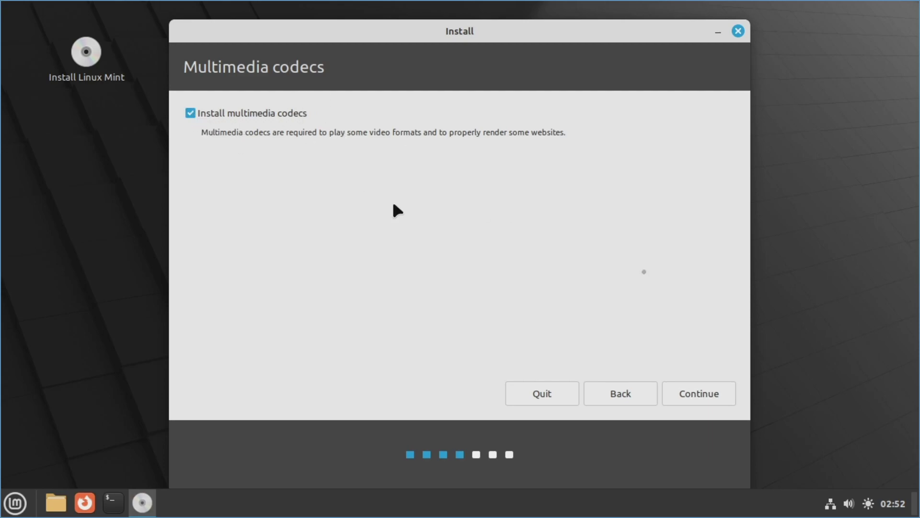
click(694, 391)
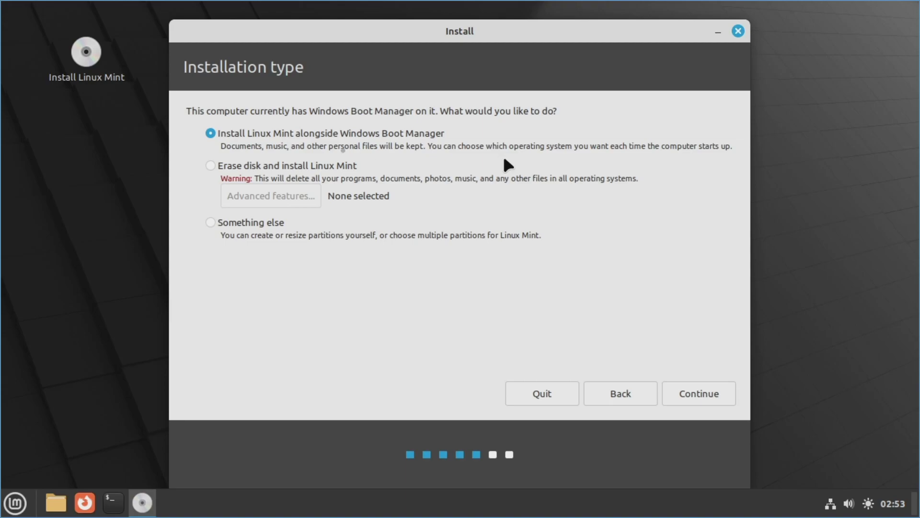
Step: Choose 'Erase disk and install Linux Mint' with no advanced features and confirm the partition changes
click(211, 166)
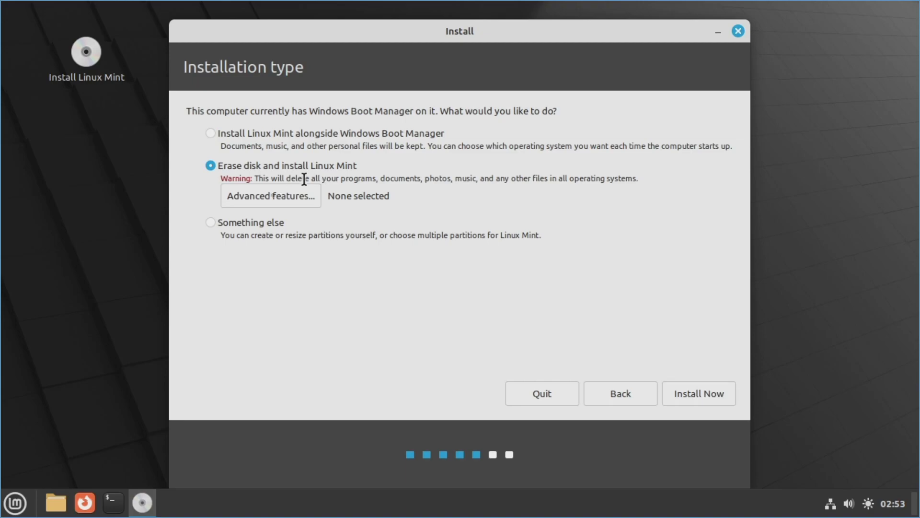
click(272, 194)
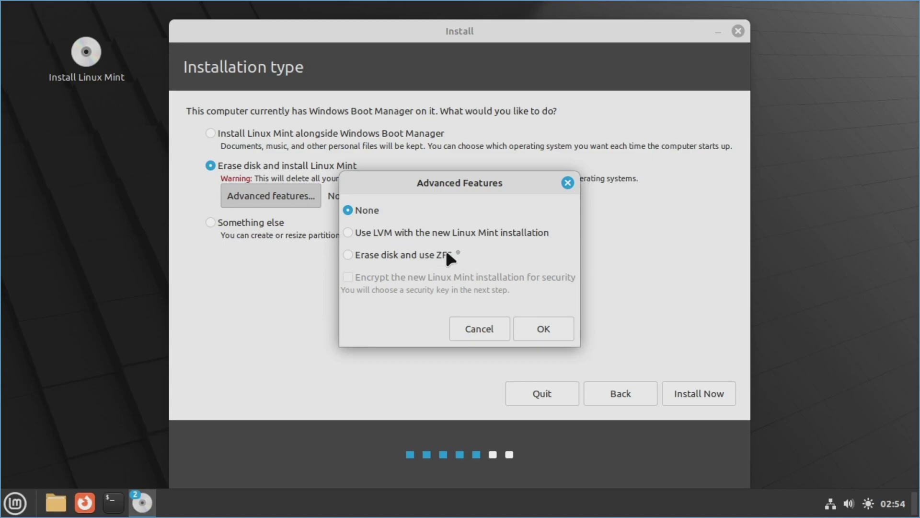
click(548, 332)
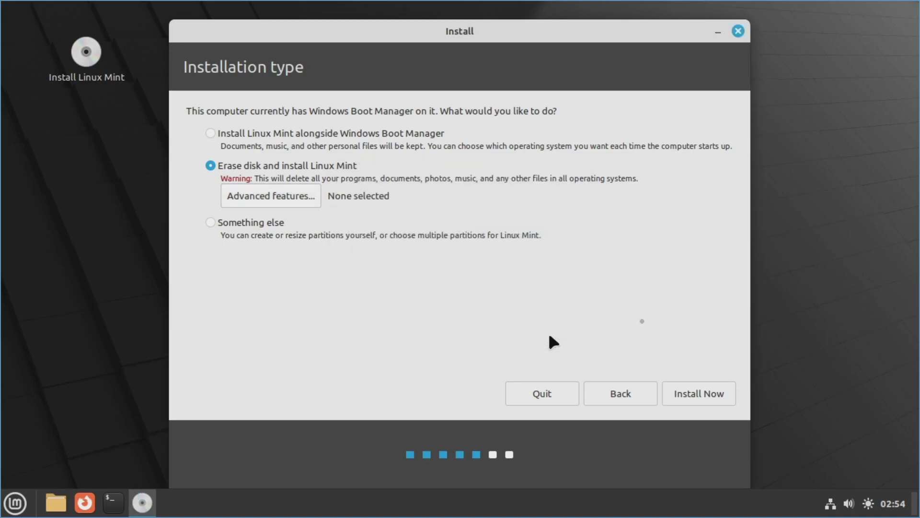
click(701, 396)
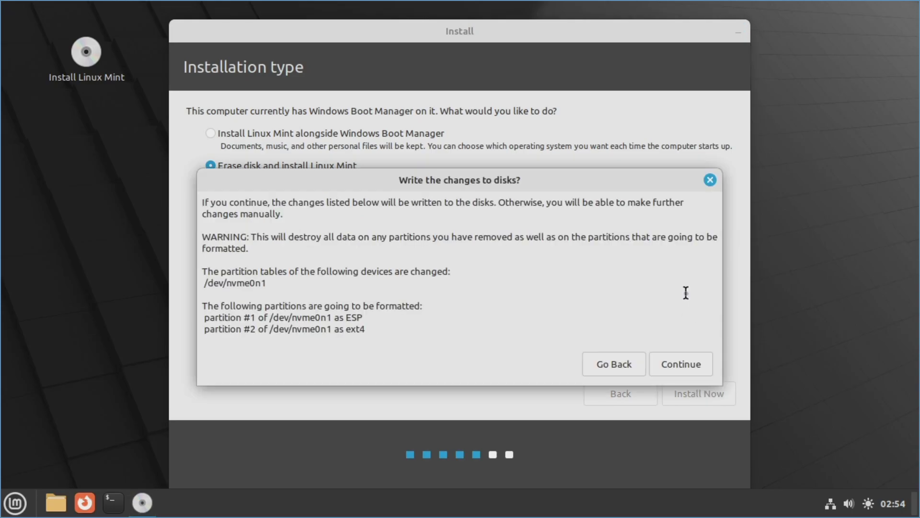
click(693, 362)
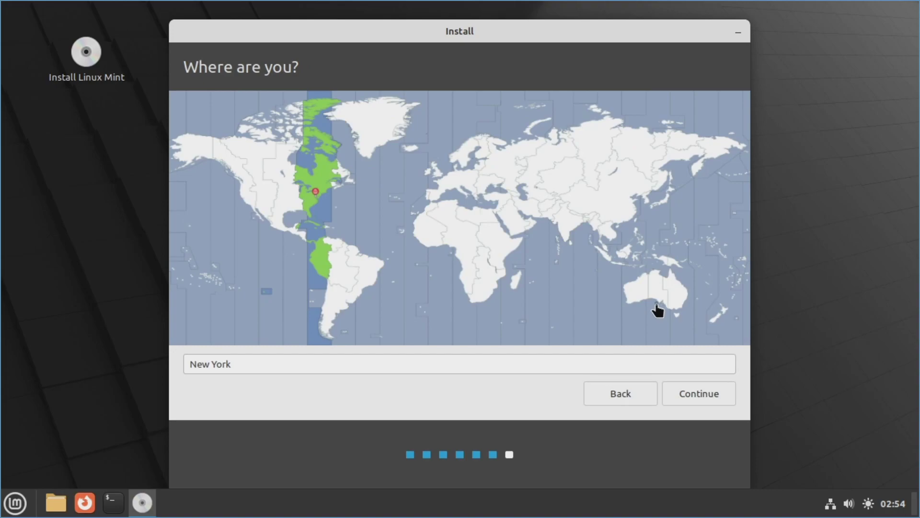
Step: Accept the New York time zone, enter the name User and computer name Linux-Mint
click(715, 395)
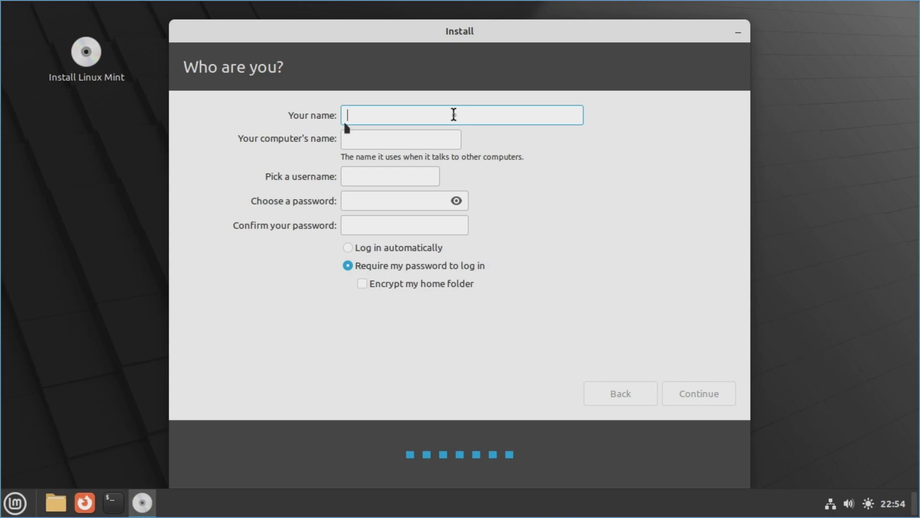
text(User)
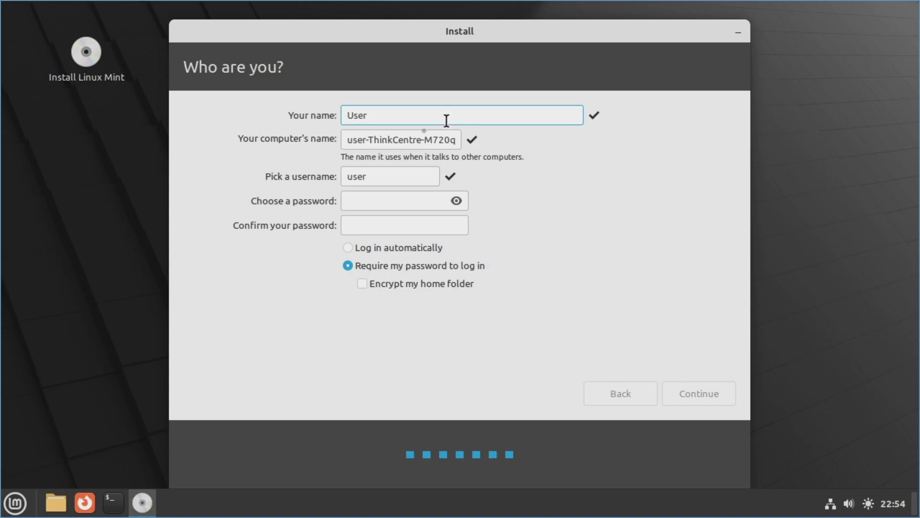
click(416, 139)
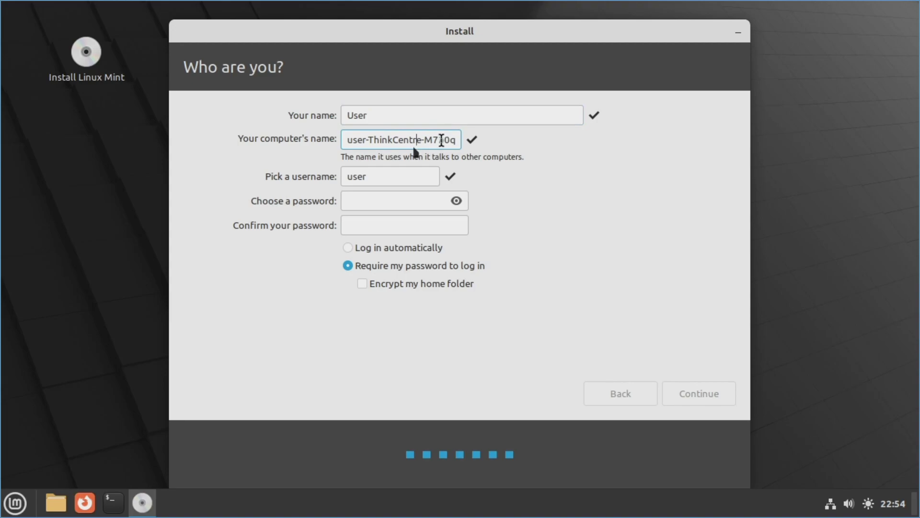
key(ctrl+a)
key(BackSpace)
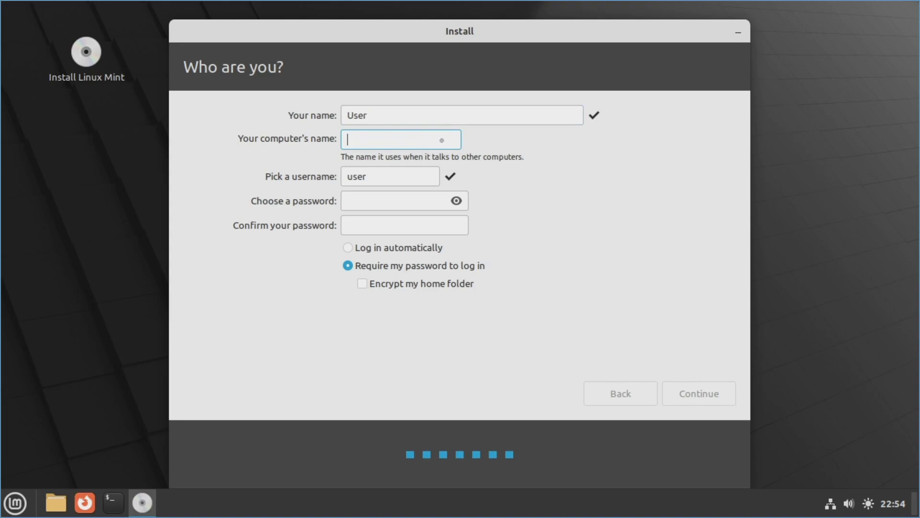
text(Linux-Mint)
Step: Keep the username user, enter and confirm the password, and submit the account details
click(392, 177)
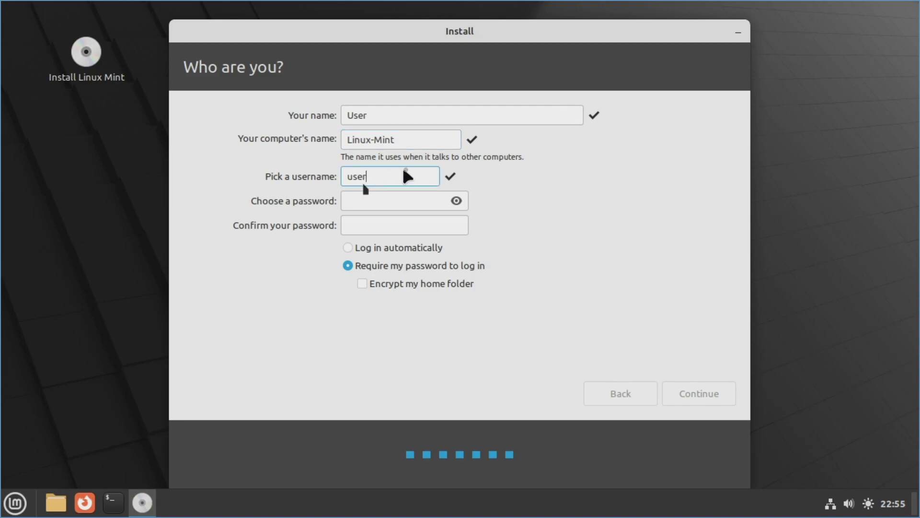
key(Tab)
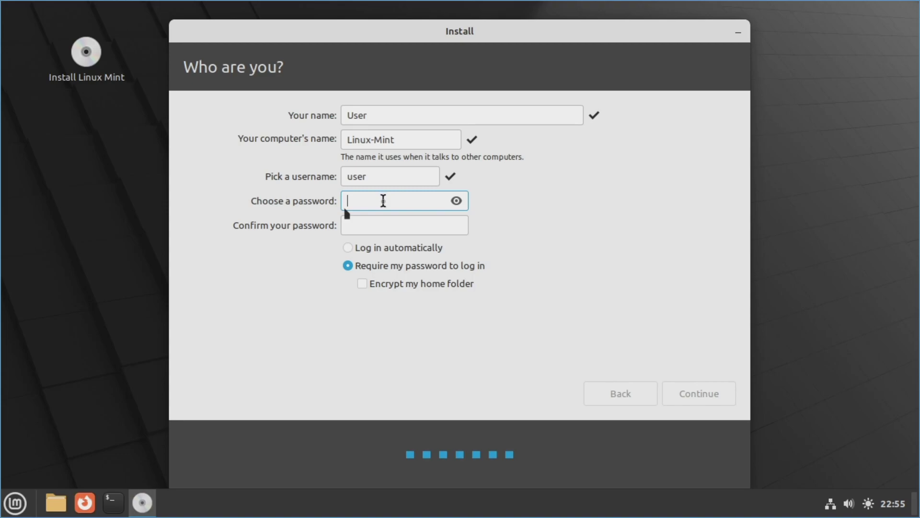
text(*************)
key(Tab)
text(*****)
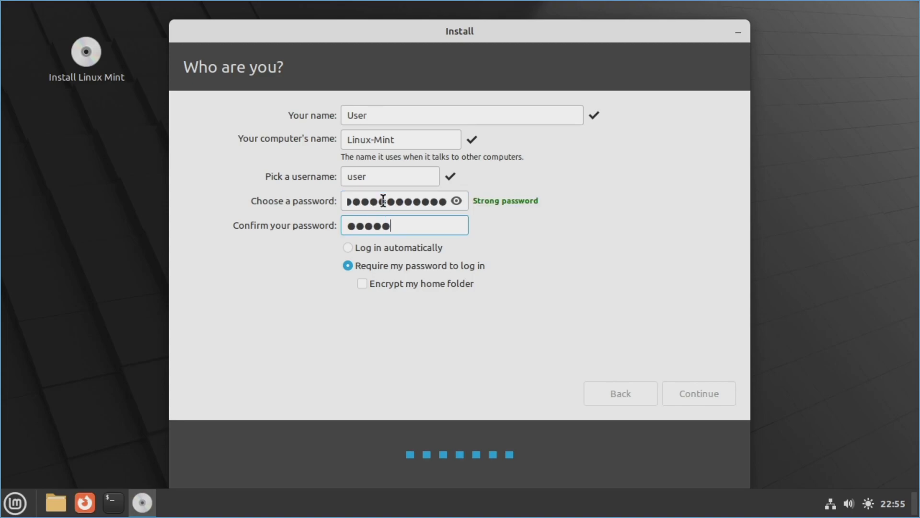
text(********)
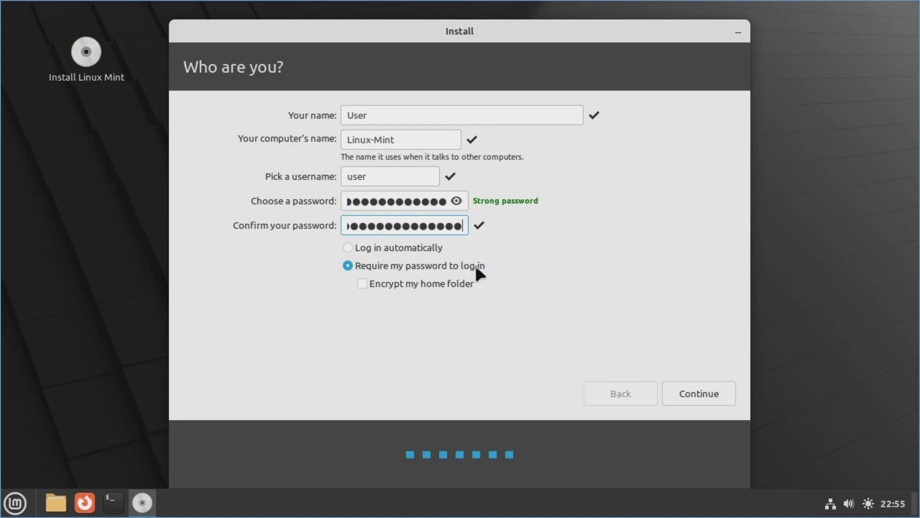
click(689, 393)
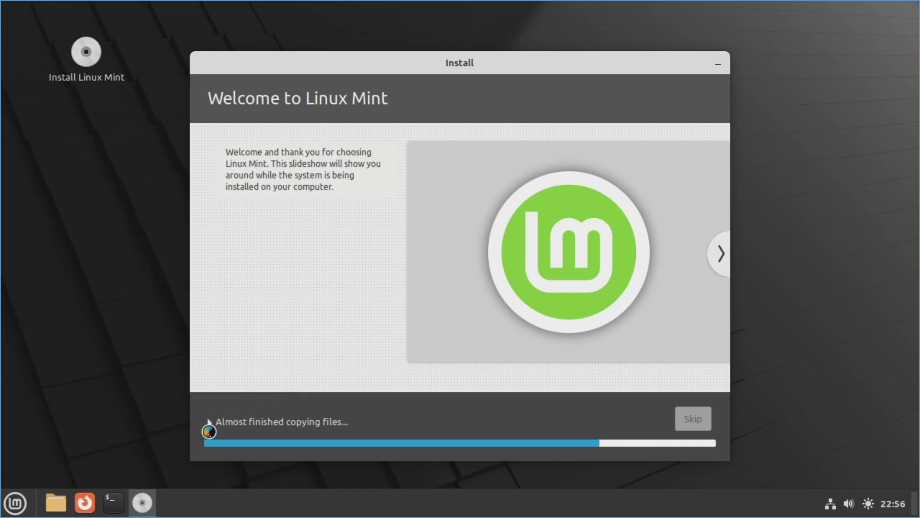
Step: Expand the detailed installation progress log while the installation runs to completion
click(208, 422)
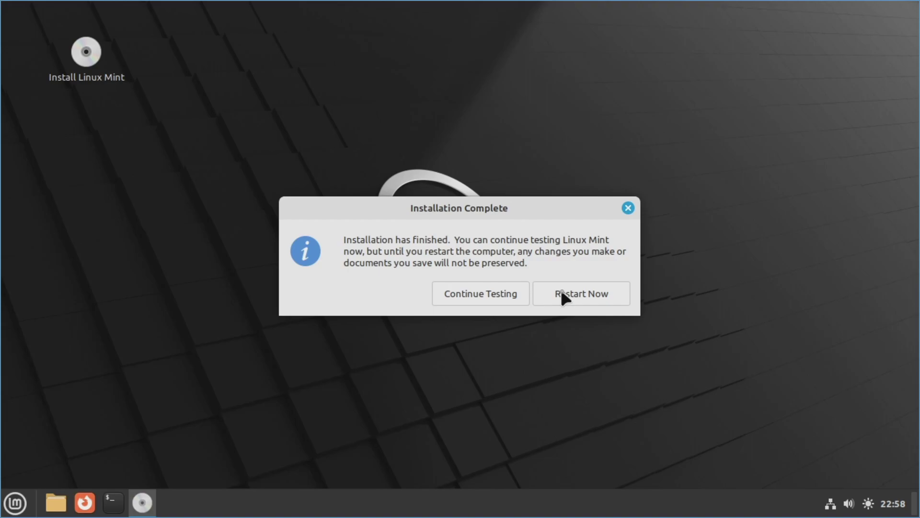
Step: Restart into the installed Mint, dismiss the network notice, disable the welcome screen at startup and close it
click(587, 299)
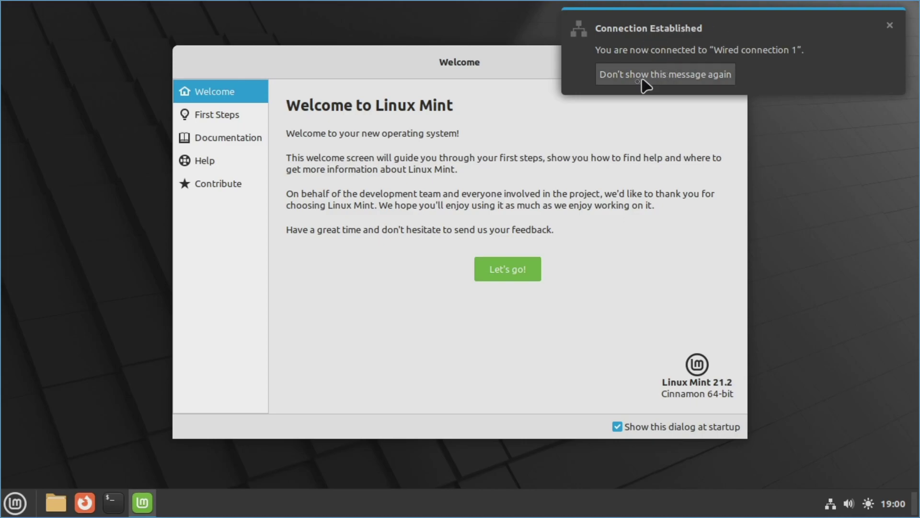
click(655, 77)
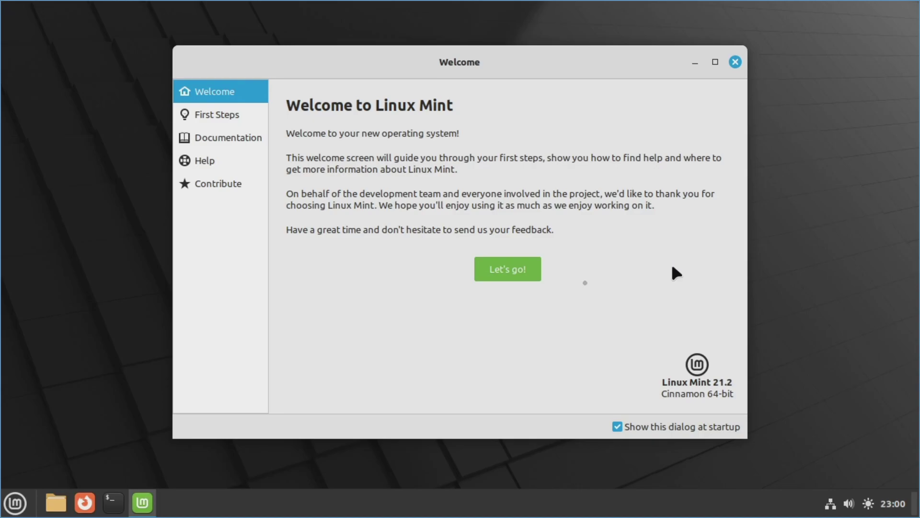
click(523, 275)
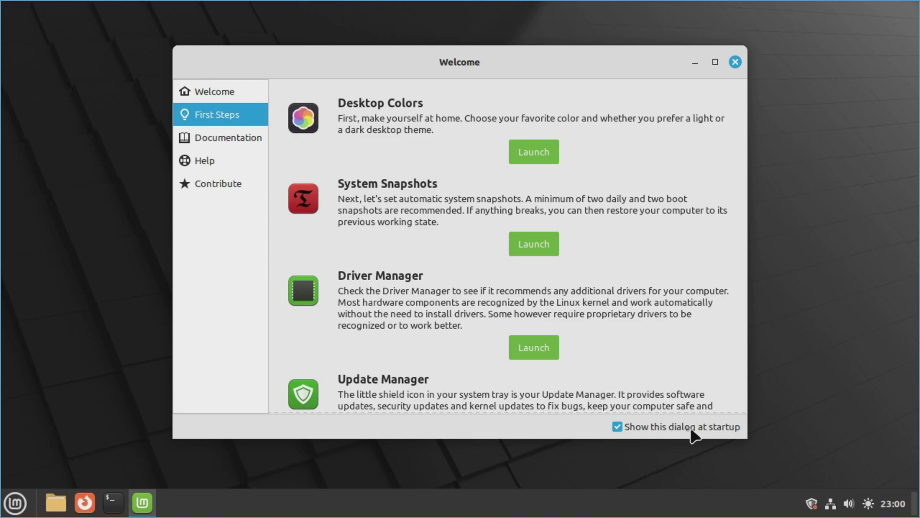
click(617, 429)
click(735, 62)
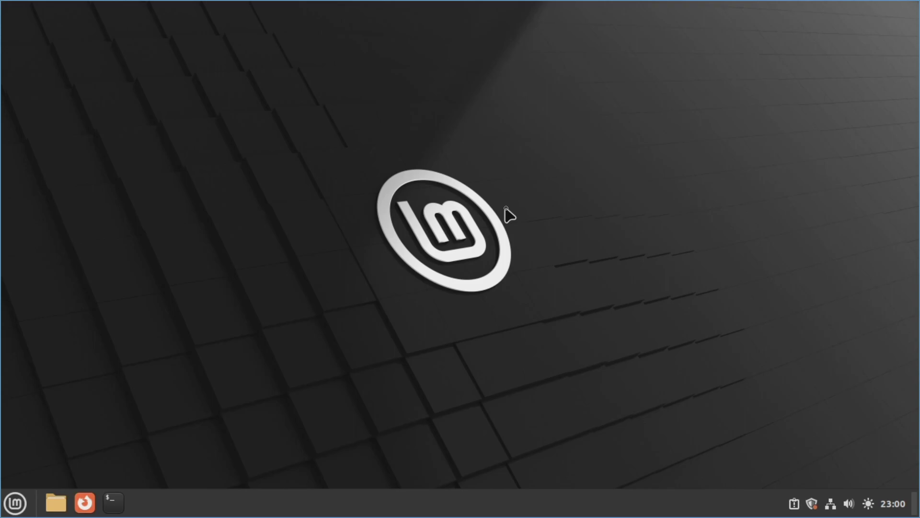
Step: Open Display Settings from the desktop menu and set the resolution to 1920 × 1080 (16:9)
right_click(549, 212)
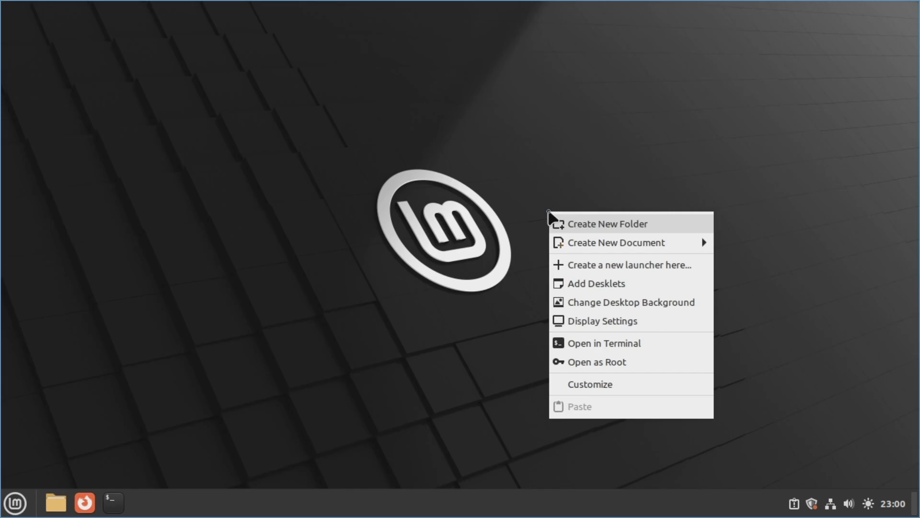
click(597, 319)
click(655, 269)
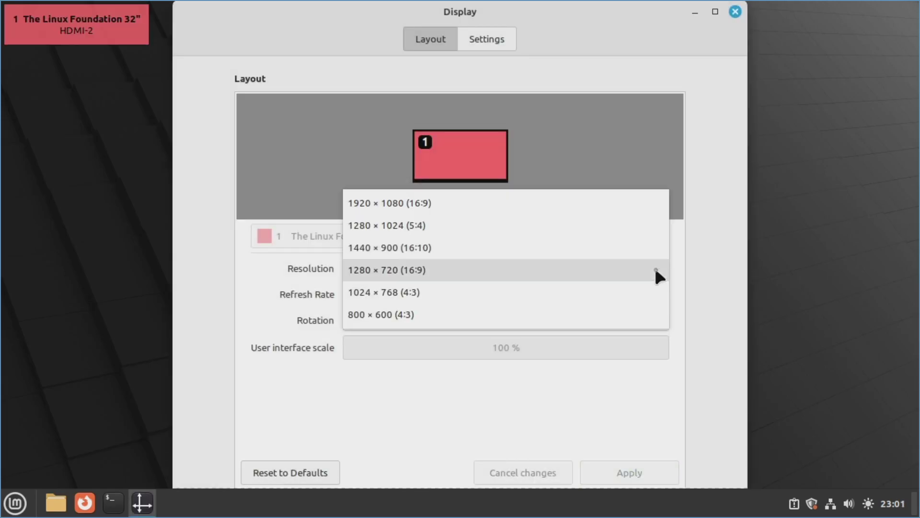
click(415, 202)
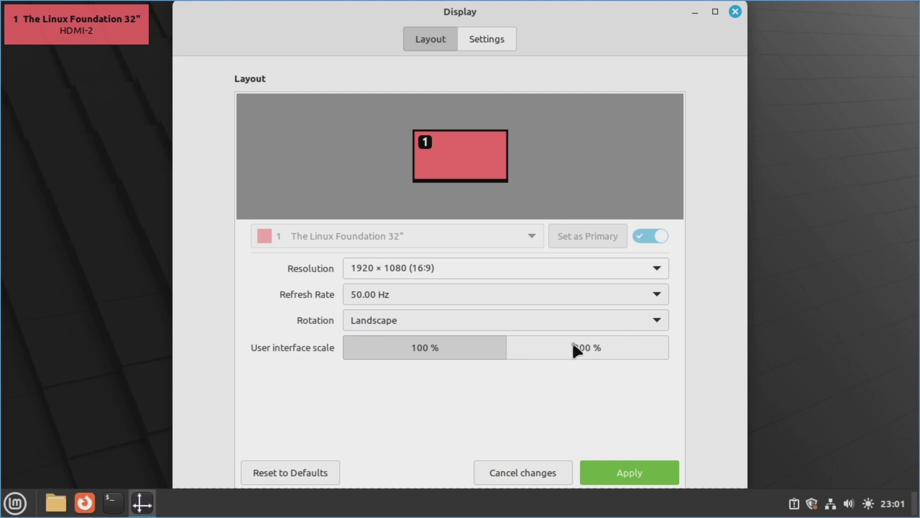
Step: Keep Landscape rotation and the 50.00 Hz refresh rate, then view the extra display settings
click(471, 321)
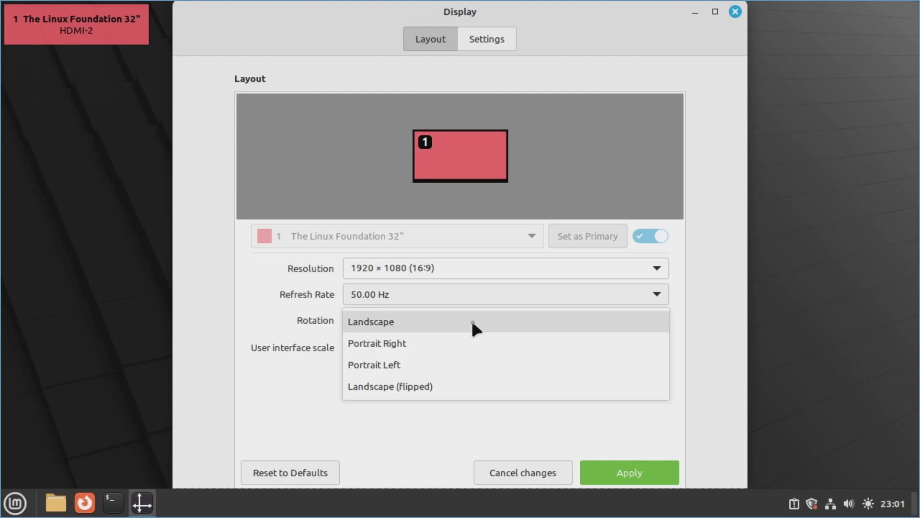
click(436, 424)
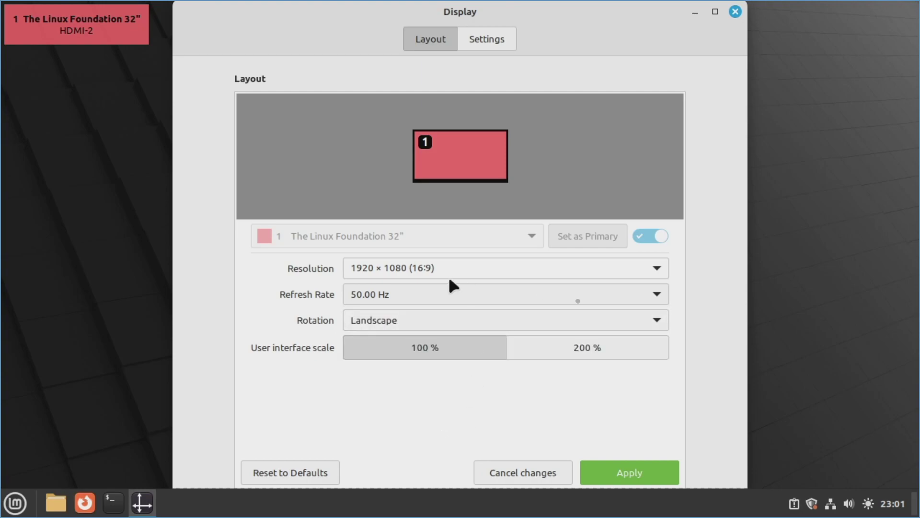
click(658, 294)
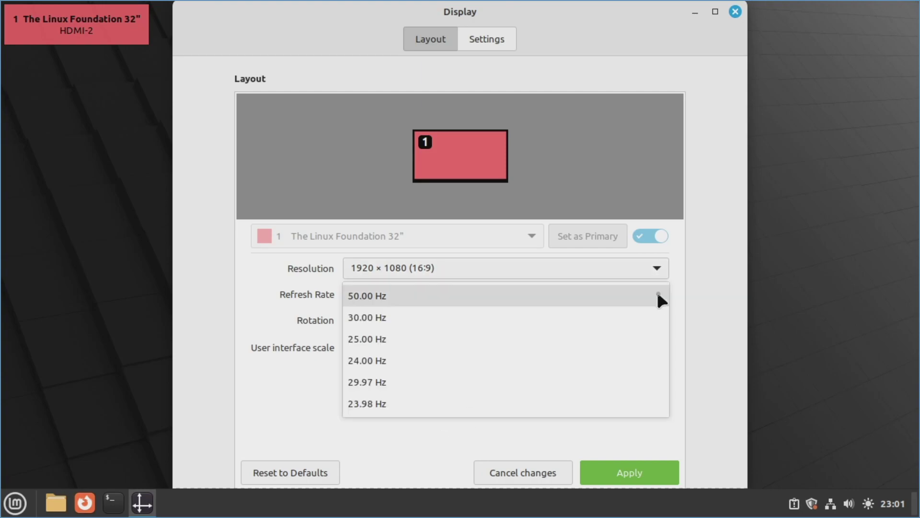
click(658, 294)
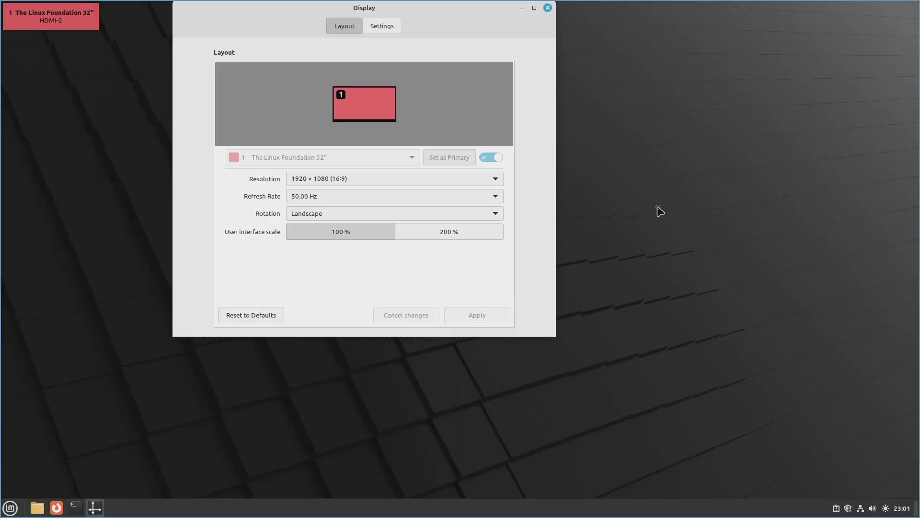
click(382, 27)
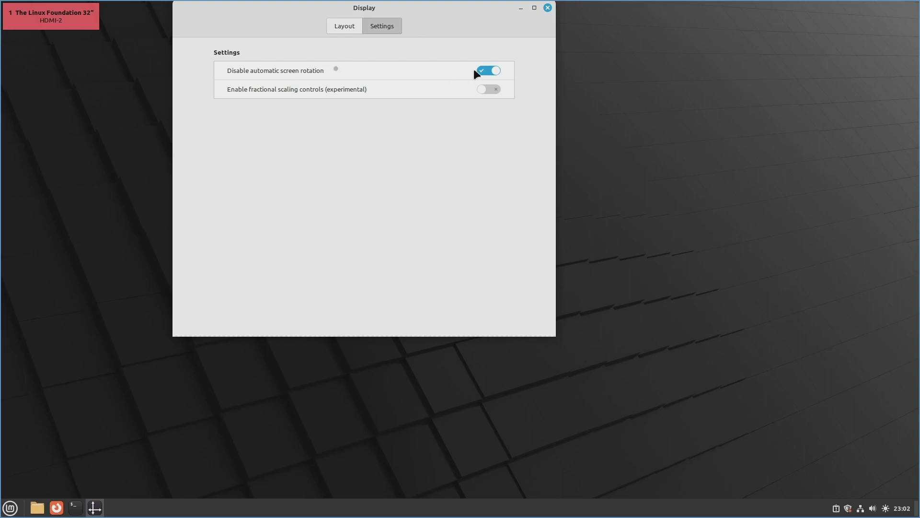
Step: Close the display settings and browse the Administration apps in the applications menu
click(546, 9)
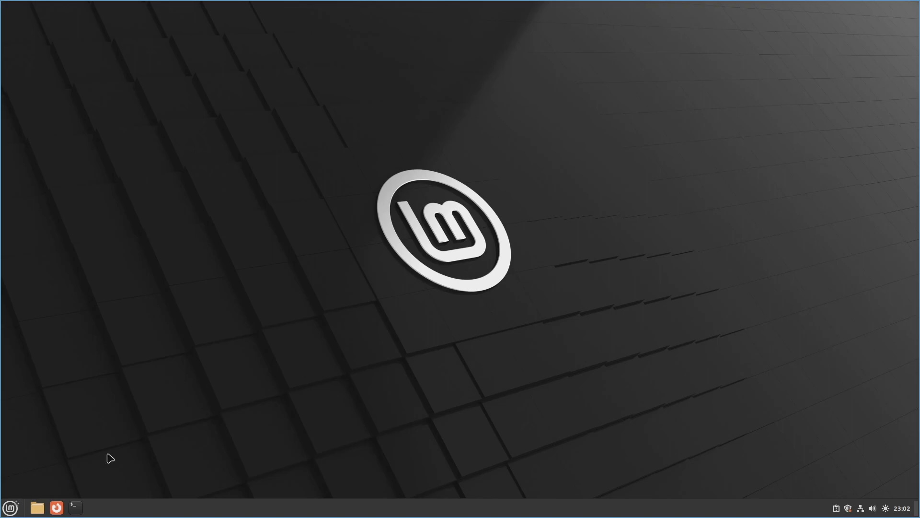
click(11, 507)
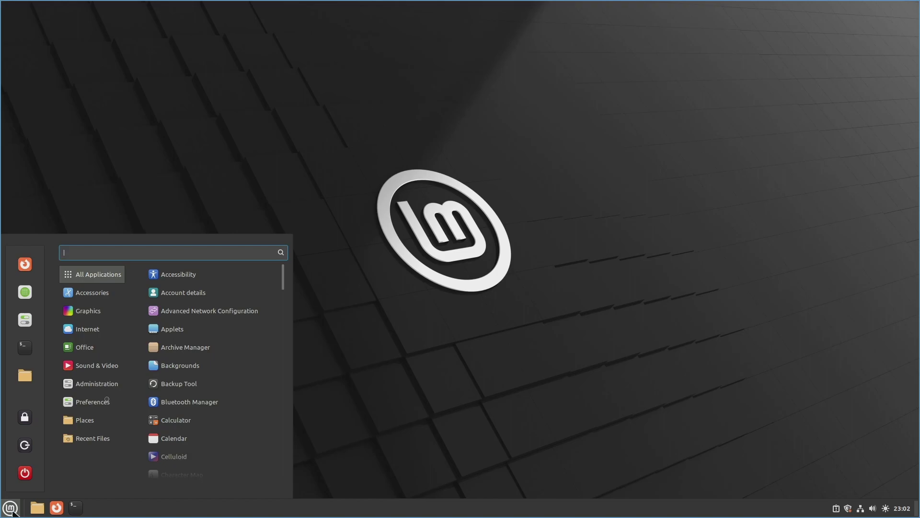
mouse_move(115, 384)
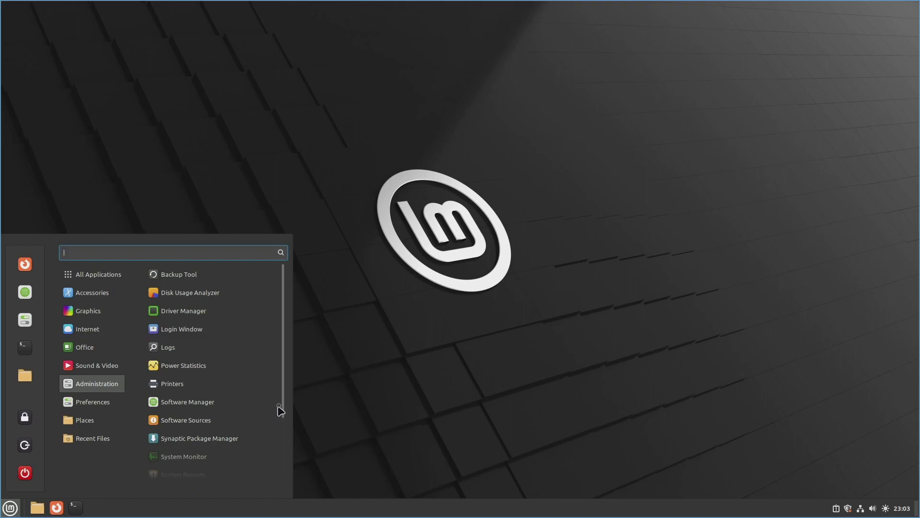
scroll(283, 390, down, 3)
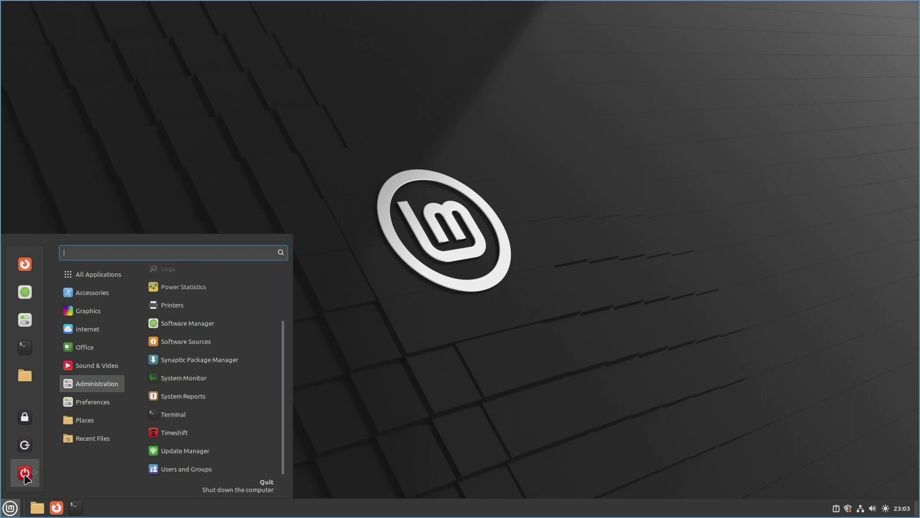
Step: Open the Home folder from the Files favourite, close it, and bring the menu back with Super
click(25, 376)
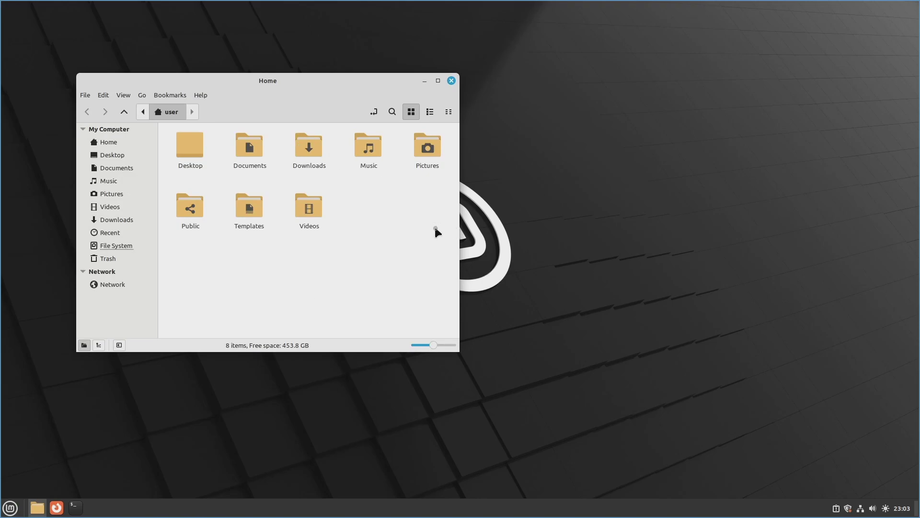
click(453, 82)
key(super)
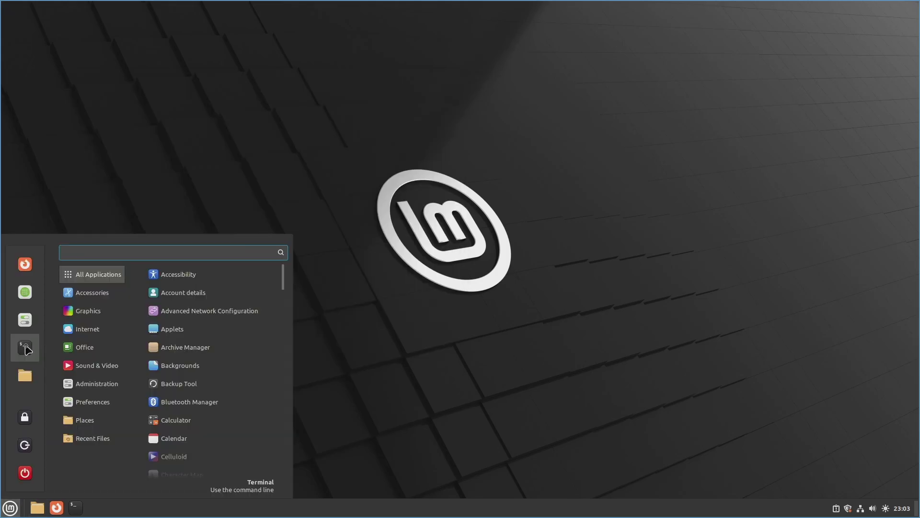
Step: Look over the System Settings overview, then the Software Manager's featured apps, closing both
click(29, 326)
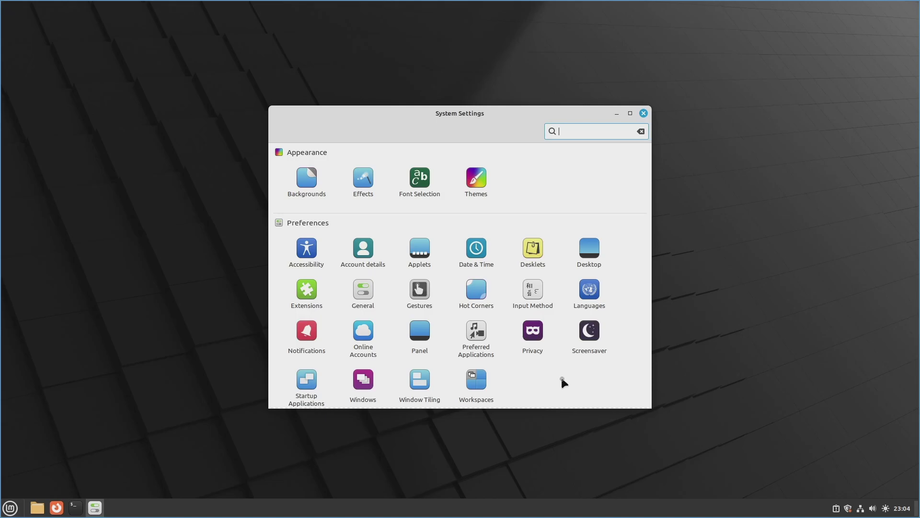
key(alt+F4)
click(9, 507)
click(19, 303)
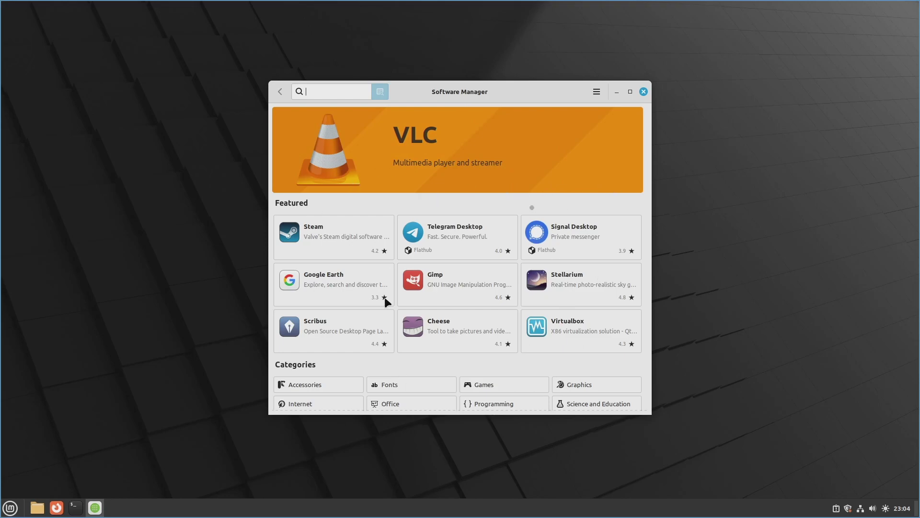
click(644, 92)
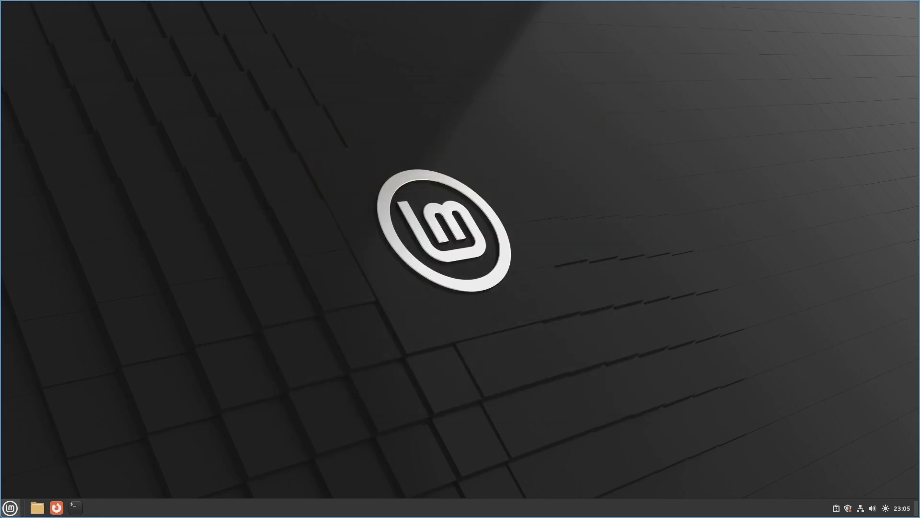
Step: Launch Firefox from the menu, skip all three welcome tour steps, and close the browser
click(10, 507)
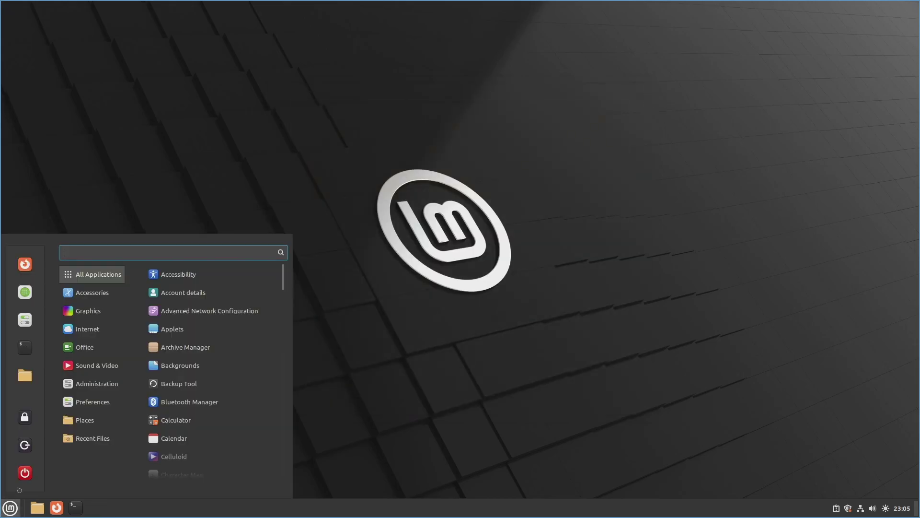
click(26, 266)
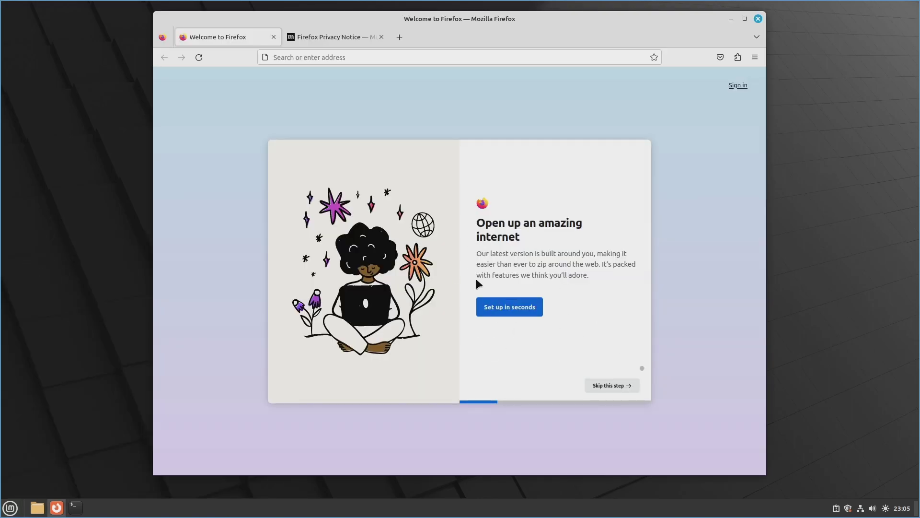
click(620, 388)
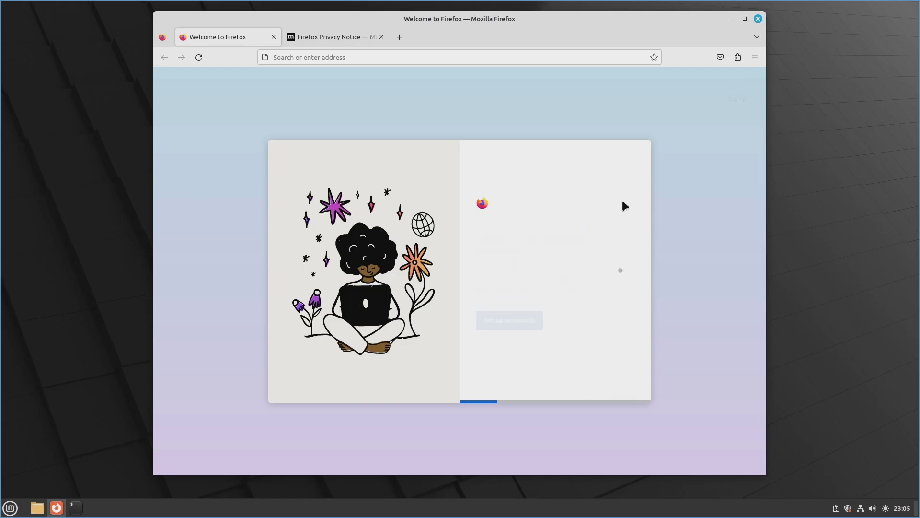
click(623, 385)
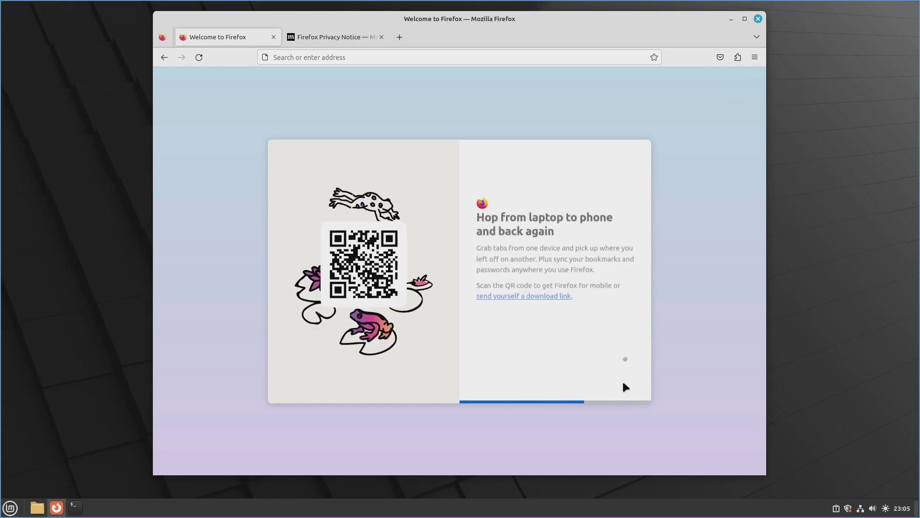
click(627, 386)
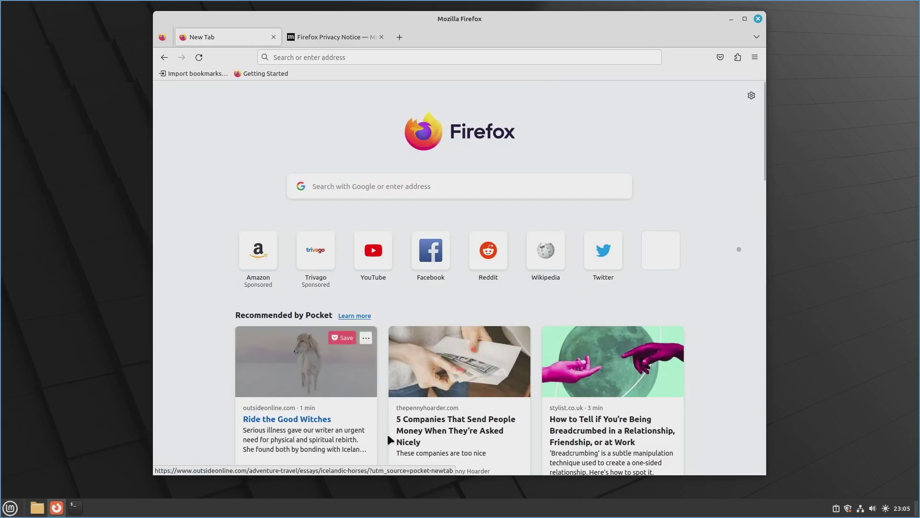
click(759, 20)
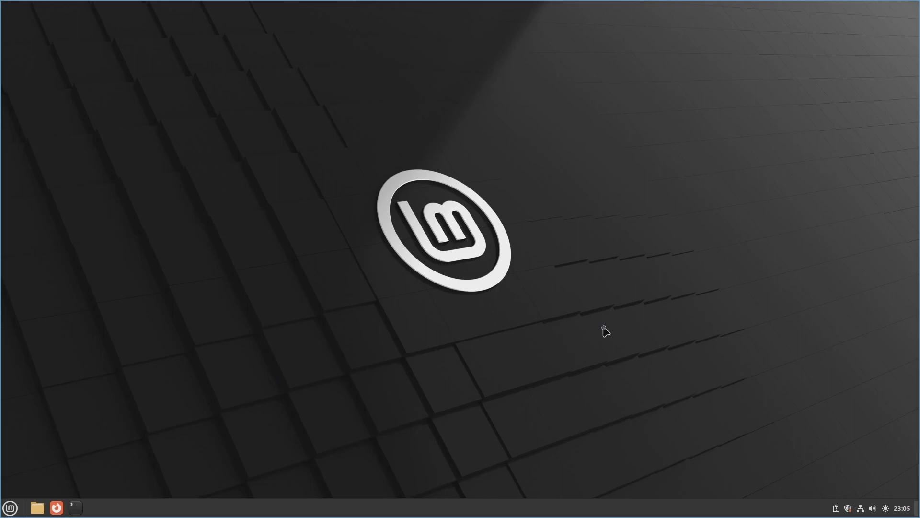
Step: Install the missing language packs and extra hyphenation packages, authorizing with the password
click(838, 508)
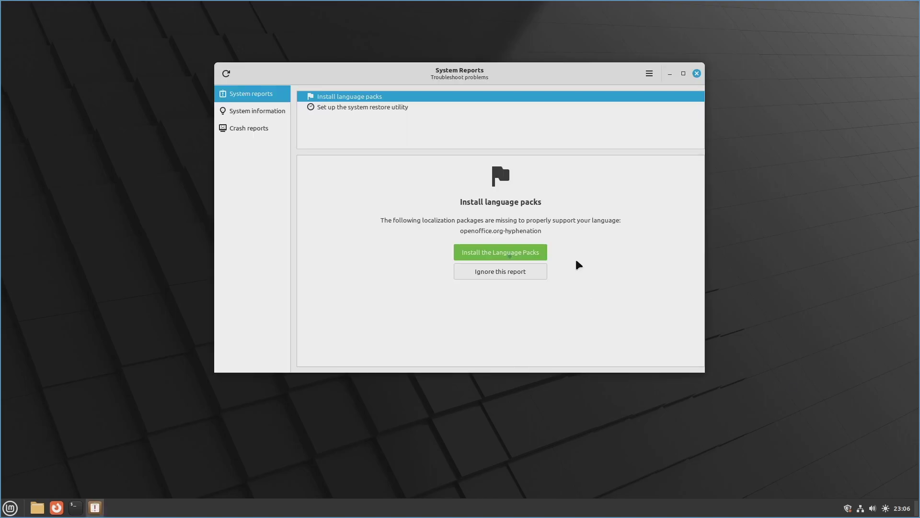
click(509, 256)
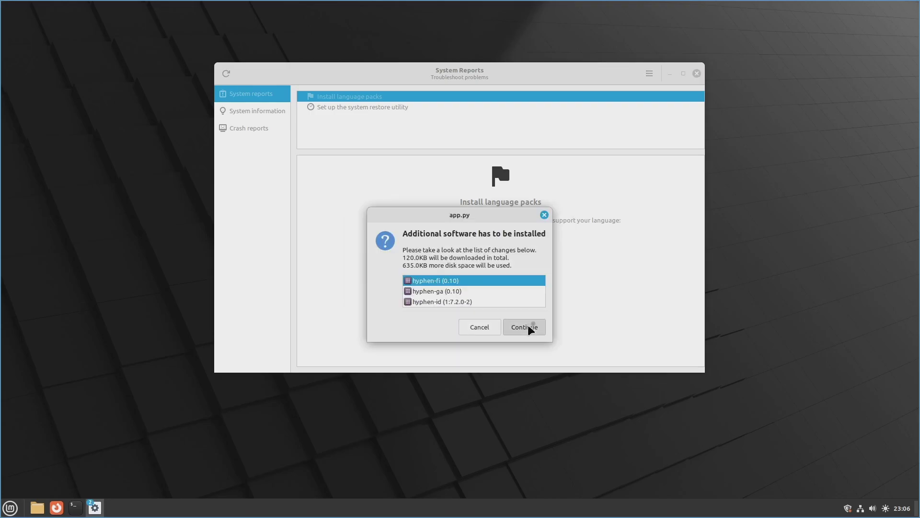
click(528, 324)
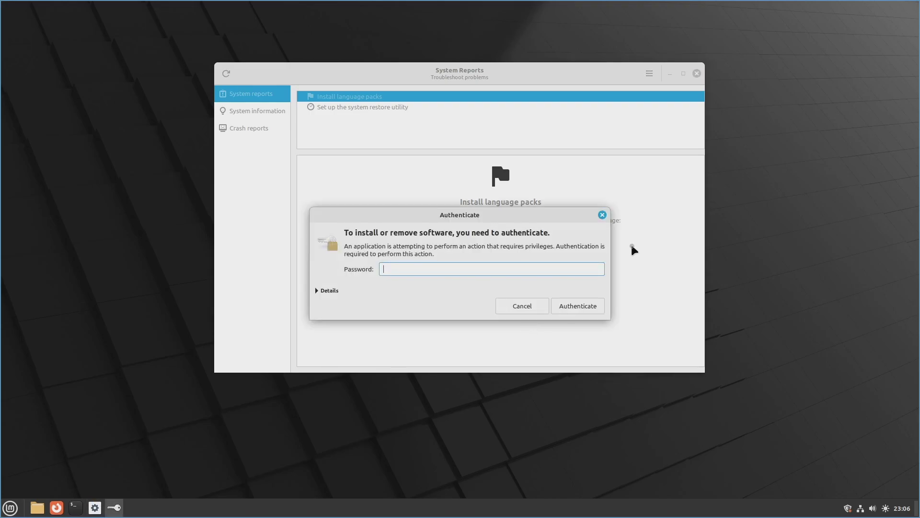
key(Return)
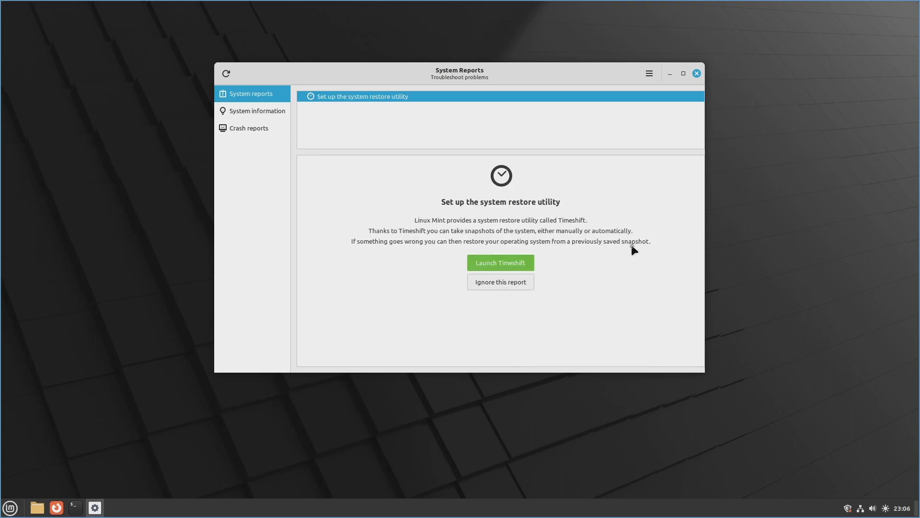
Step: Permanently ignore the system restore utility report, then close System Reports
click(488, 286)
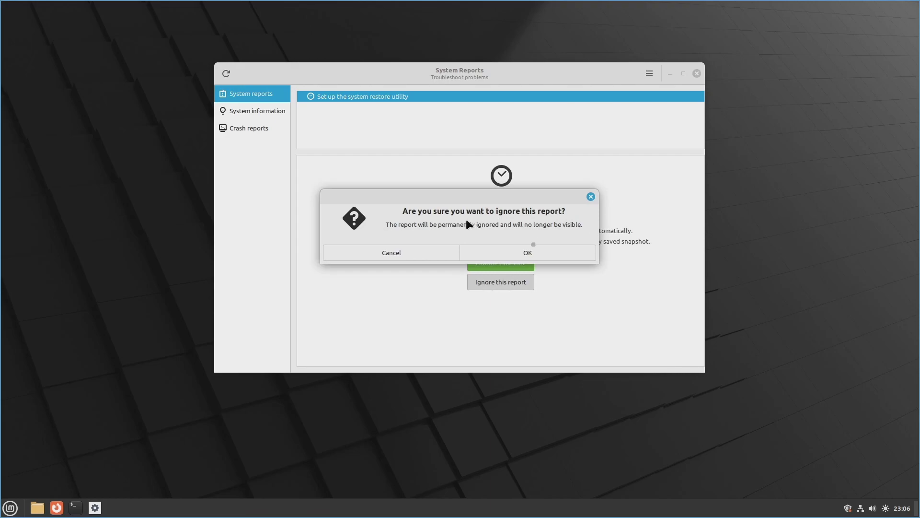
click(533, 246)
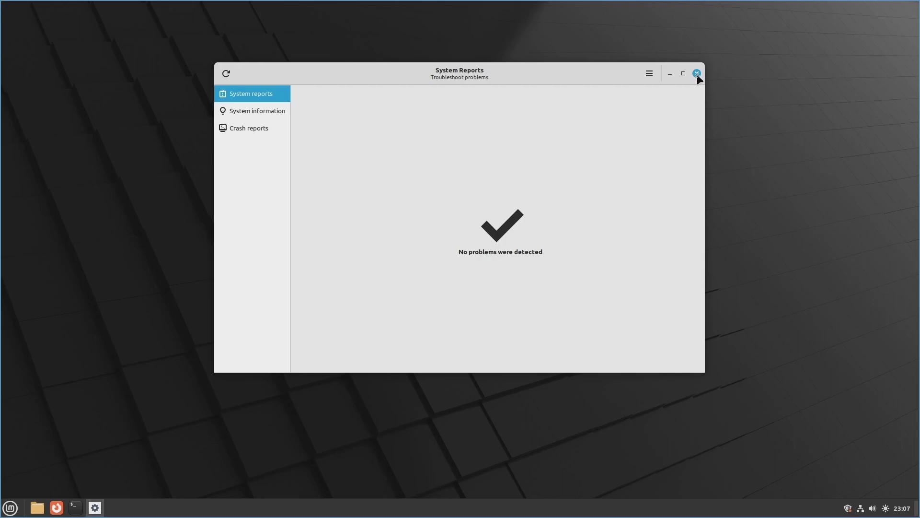
click(698, 74)
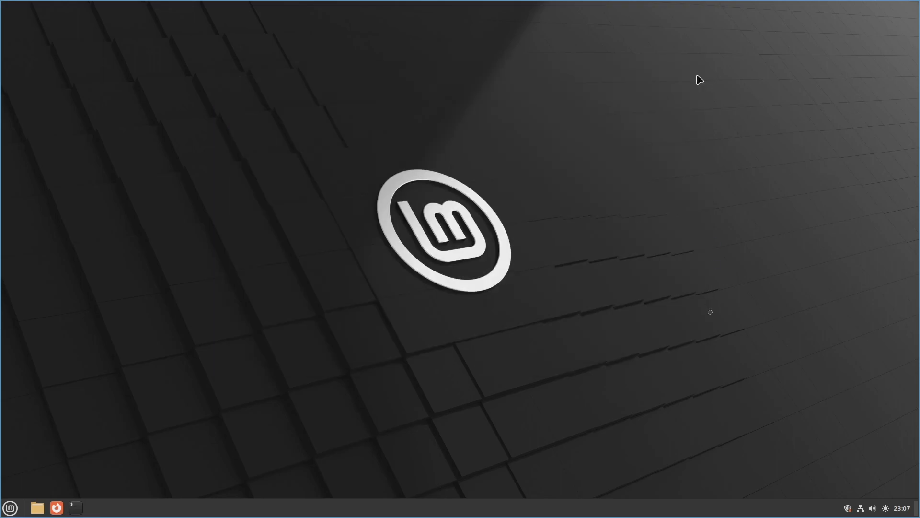
Step: Launch Update Manager from the tray, dismiss the welcome page and accept the local mirror
click(848, 508)
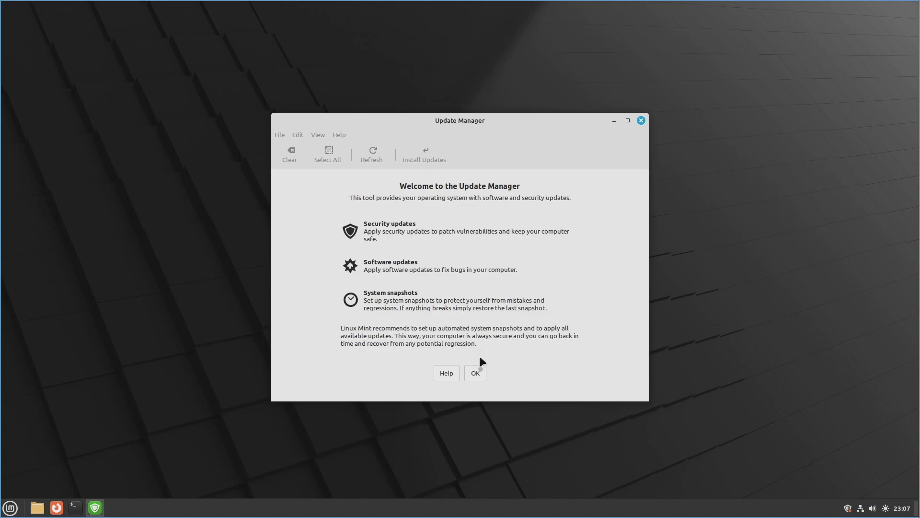
click(477, 373)
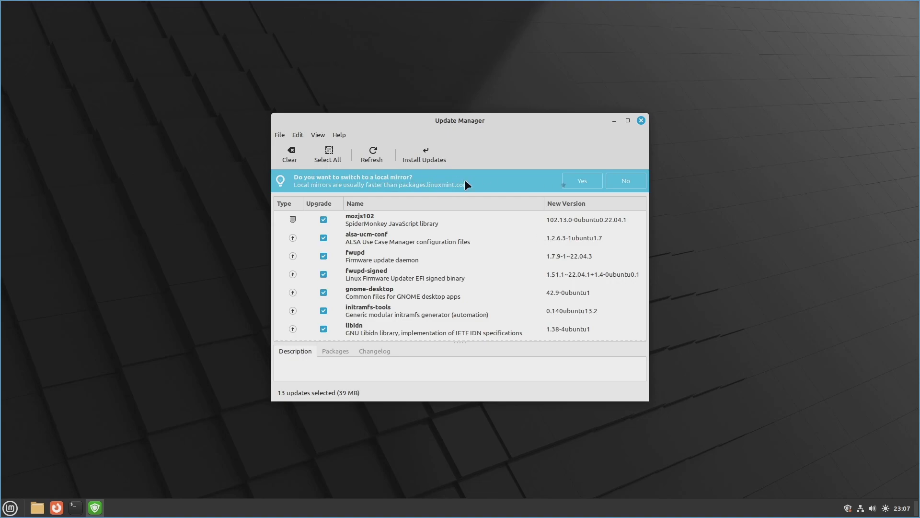
click(574, 180)
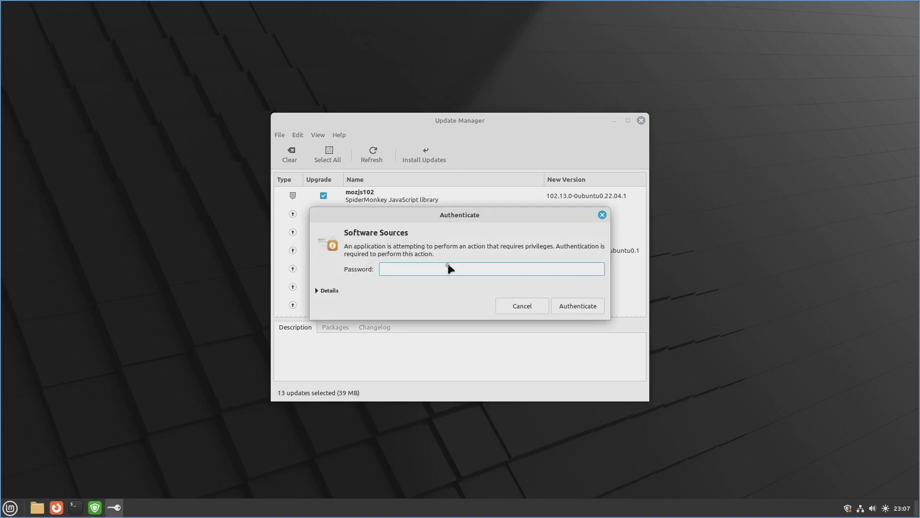
Step: Set the Base (jammy) mirror to mirror.cogentco.com and update the APT cache
key(Return)
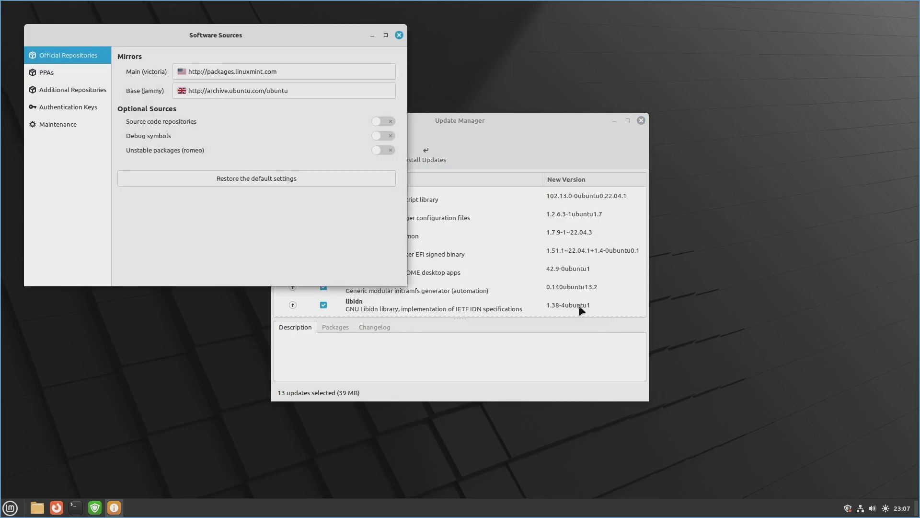
click(304, 90)
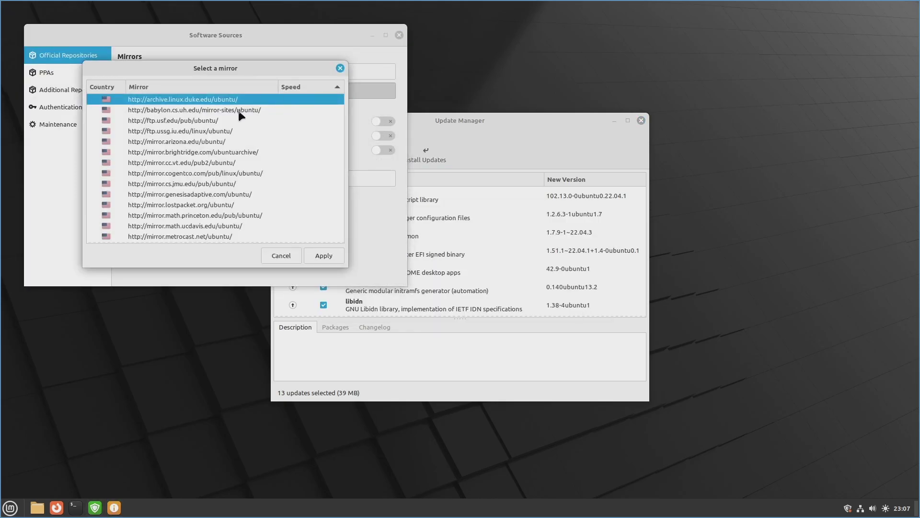
click(214, 107)
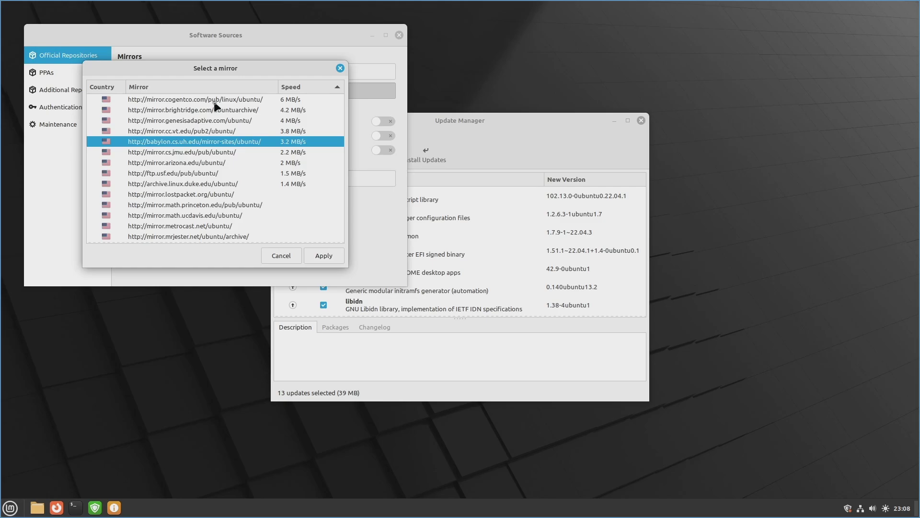
click(215, 100)
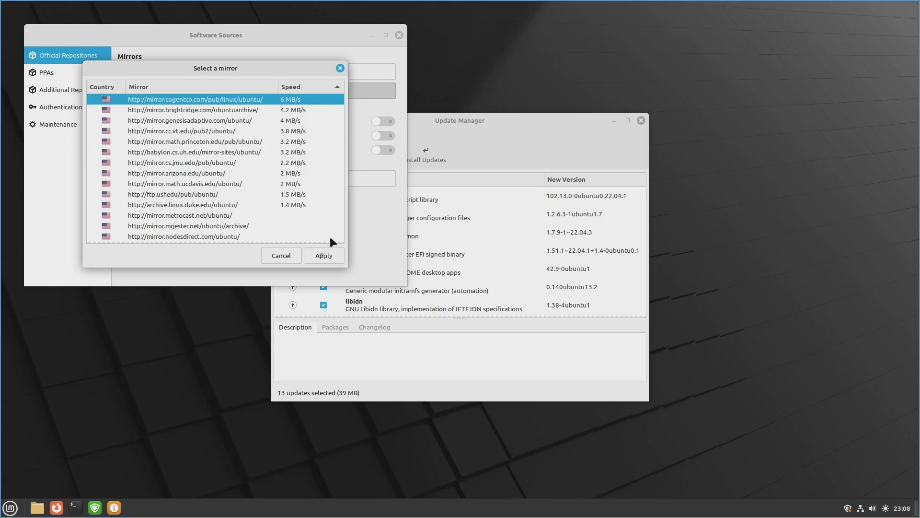
click(323, 256)
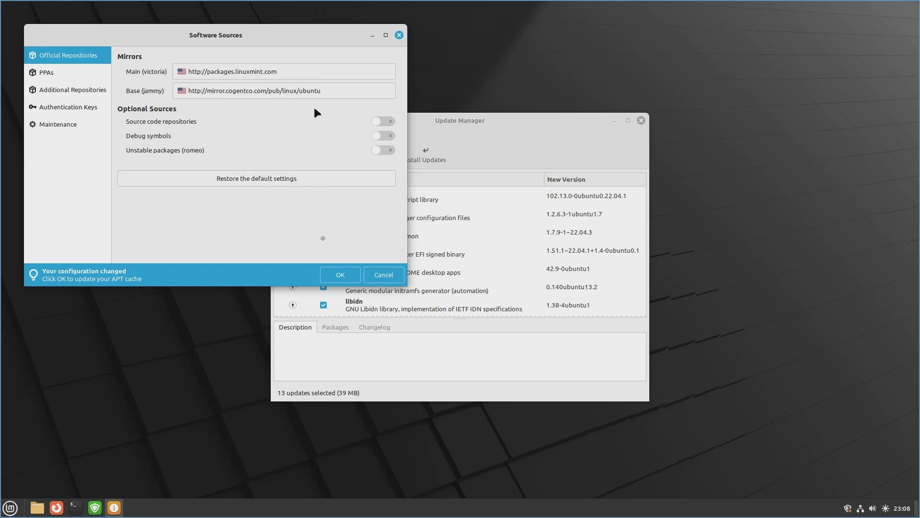
click(340, 275)
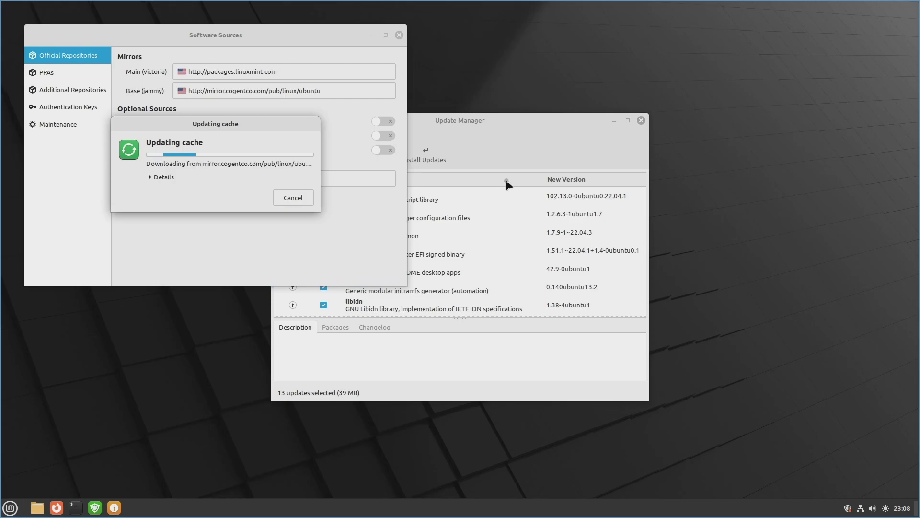
click(156, 179)
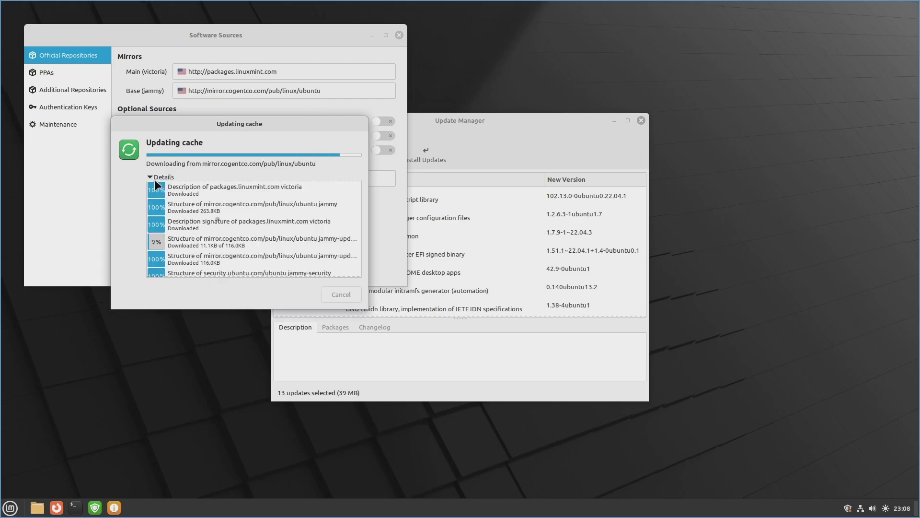
Step: Install the 13 selected updates with password authentication, then accept the local mirror suggestion again
click(400, 36)
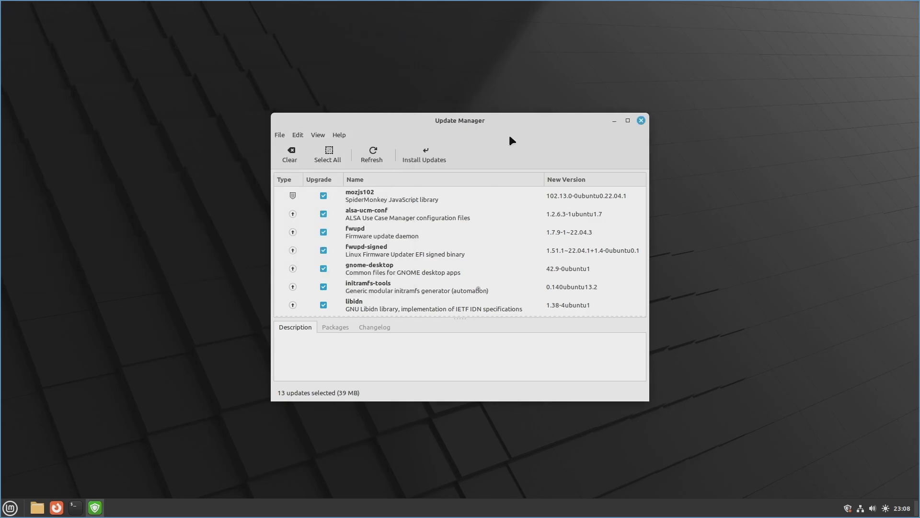
scroll(470, 237, down, 3)
scroll(469, 237, up, 3)
click(427, 151)
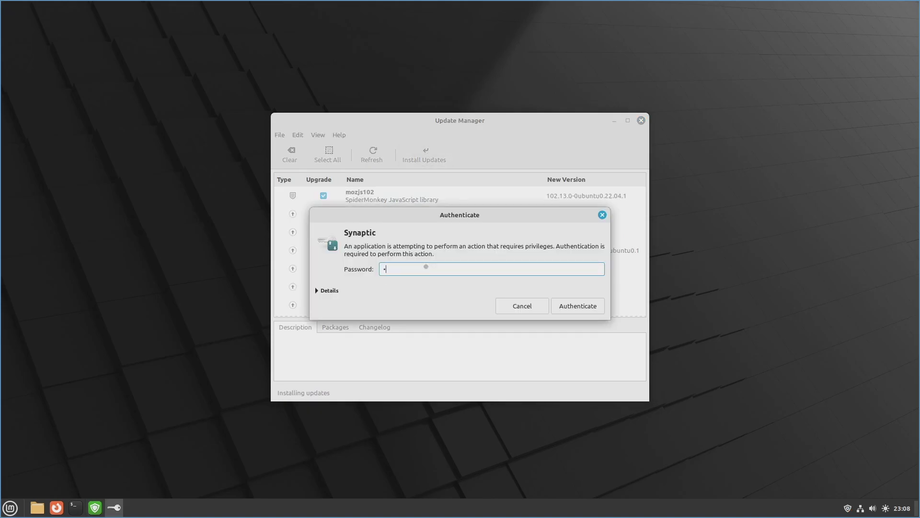
key(Return)
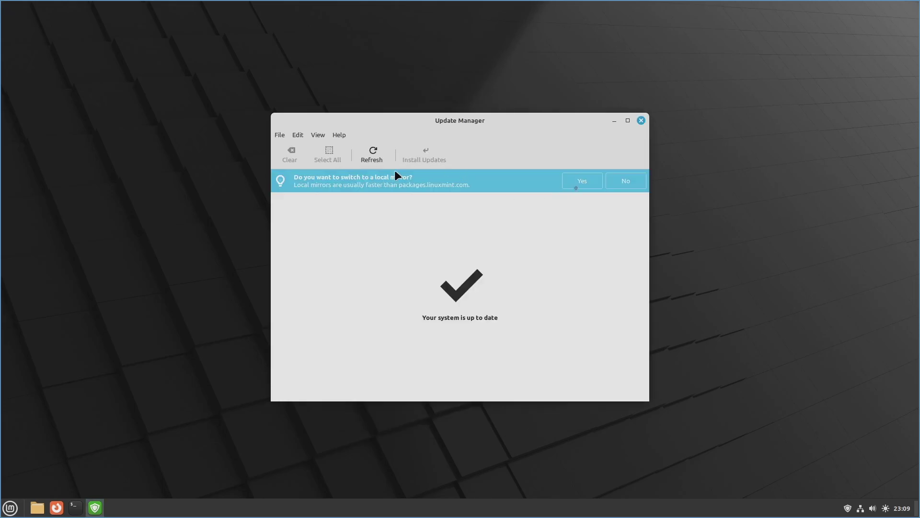
click(577, 182)
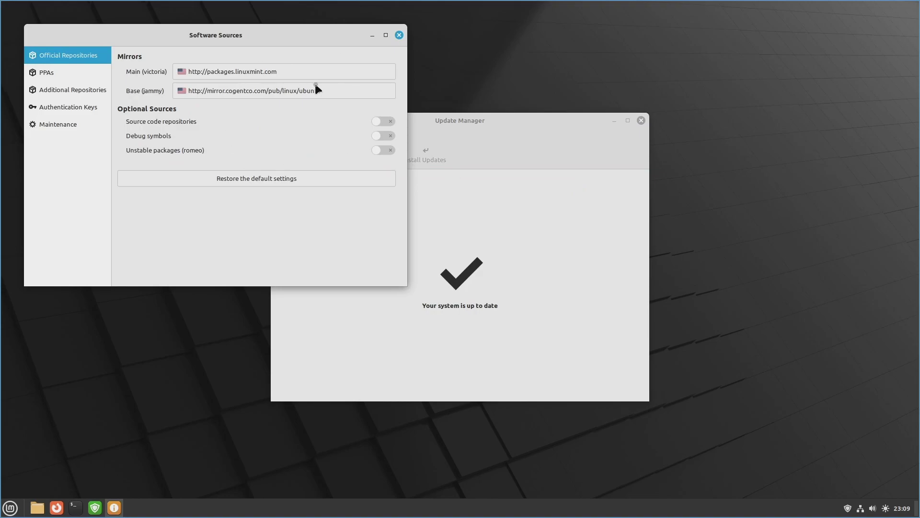
Step: Close Software Sources, re-check for updates, then close Update Manager
key(alt+F4)
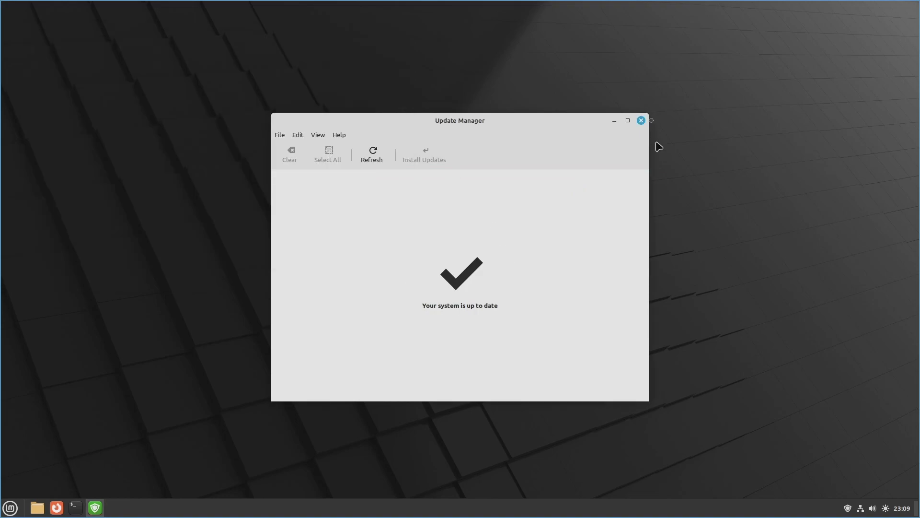
click(372, 157)
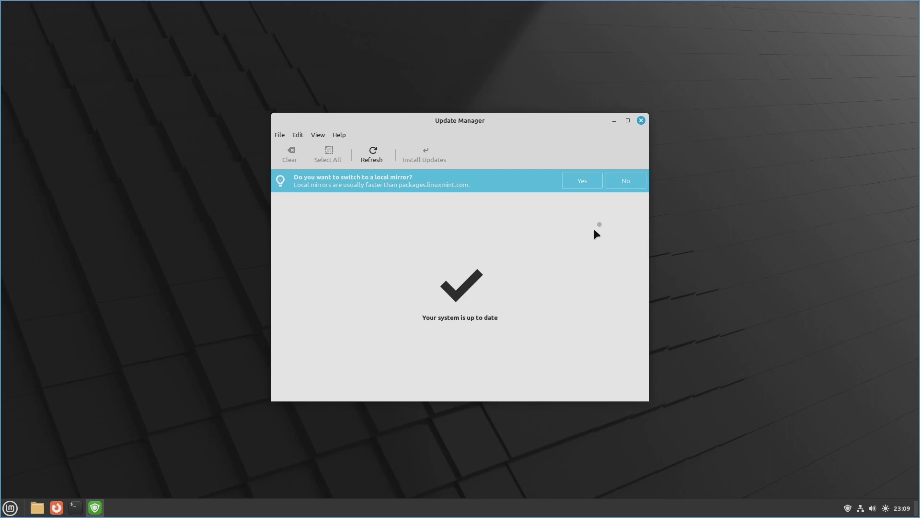
click(641, 121)
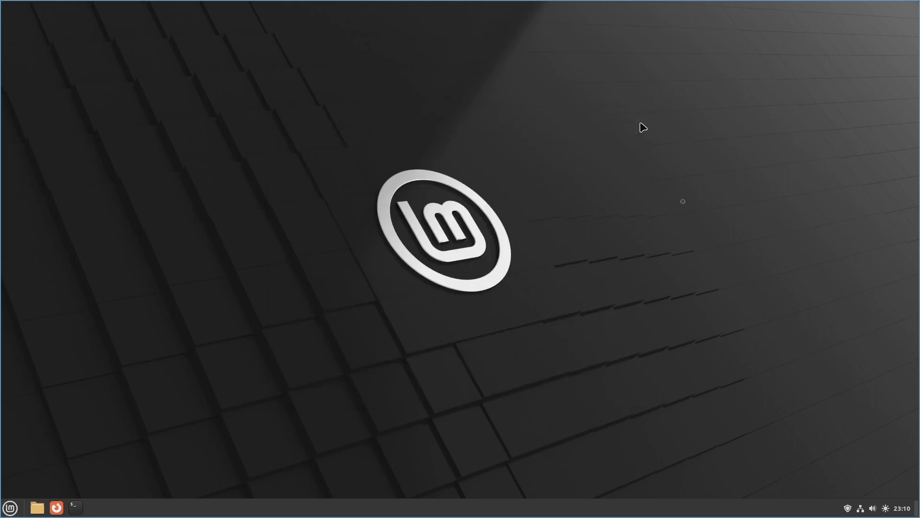
click(861, 508)
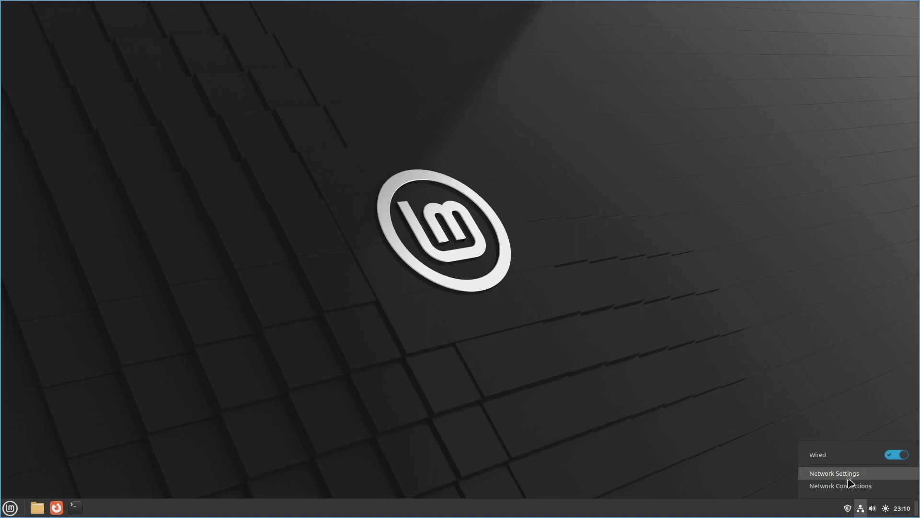
click(855, 401)
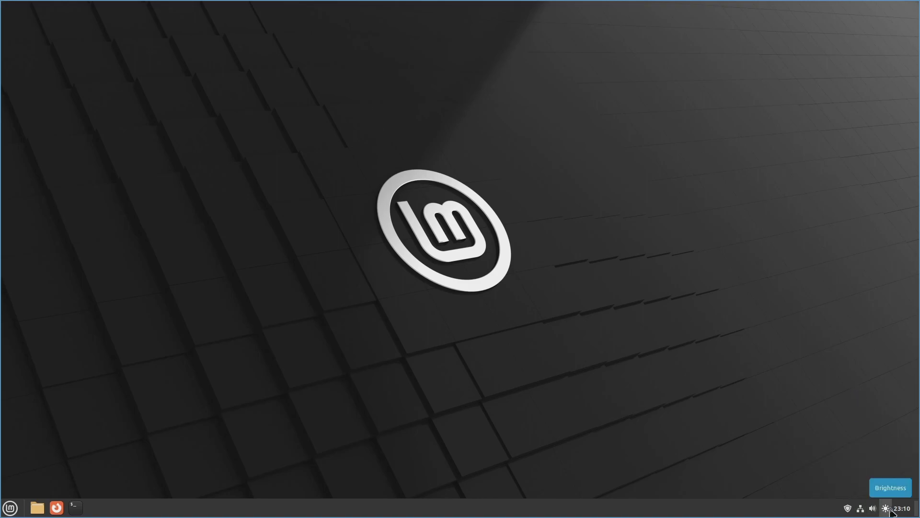
click(887, 510)
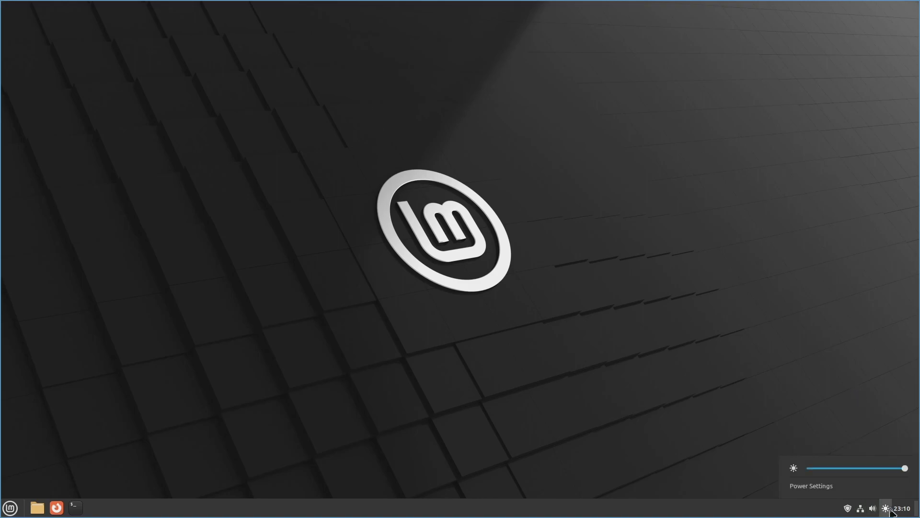
click(821, 487)
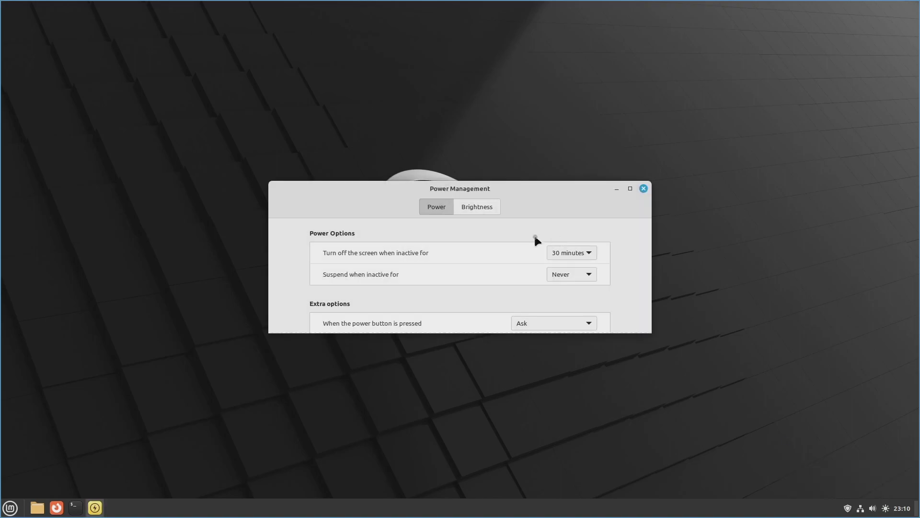
scroll(616, 263, down, 1)
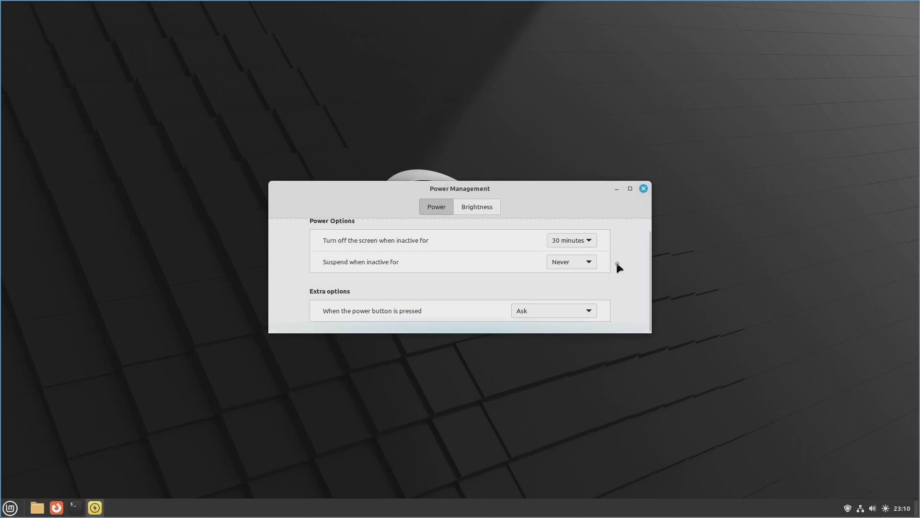
scroll(618, 265, up, 1)
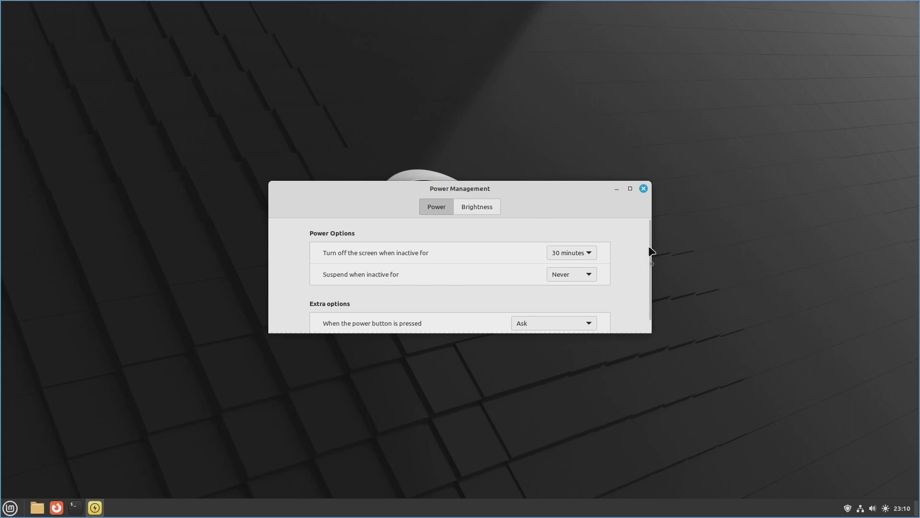
click(630, 189)
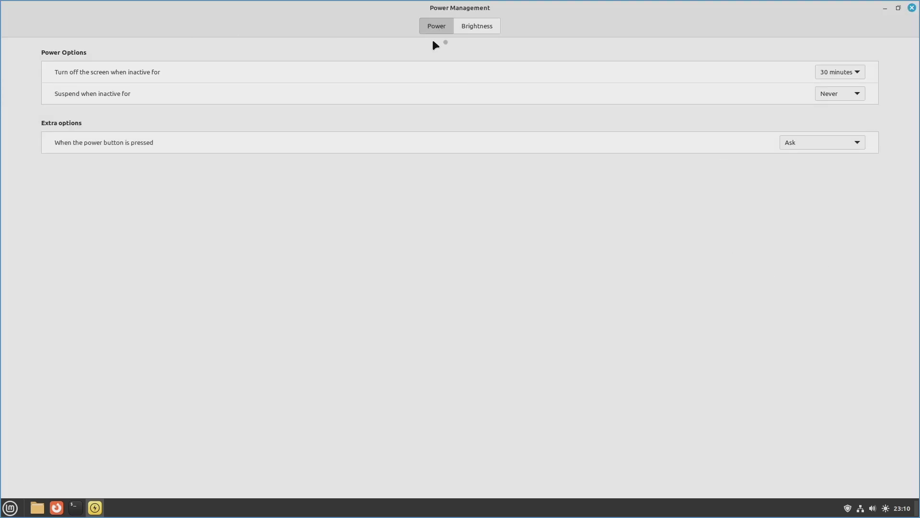
click(476, 27)
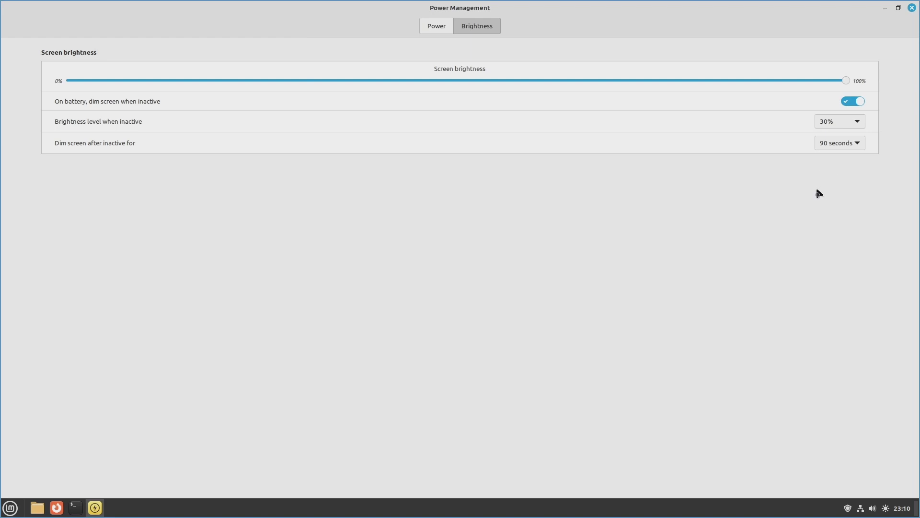
click(911, 9)
mouse_move(903, 511)
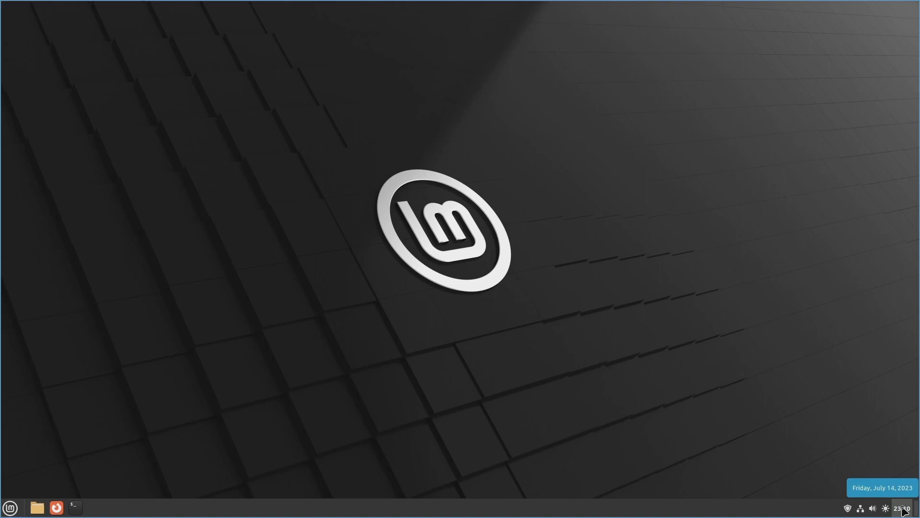
Step: Set the panel clock to 12-hour time with the date and seconds displayed
click(904, 511)
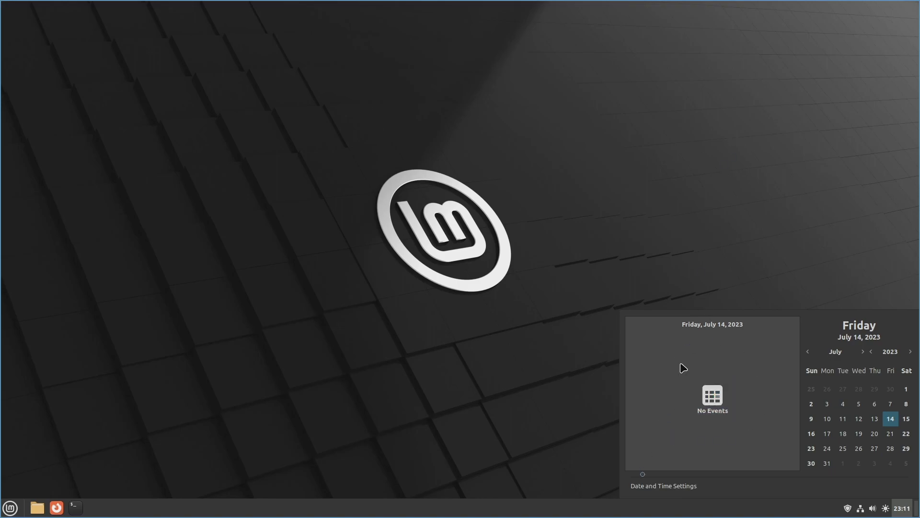
click(650, 486)
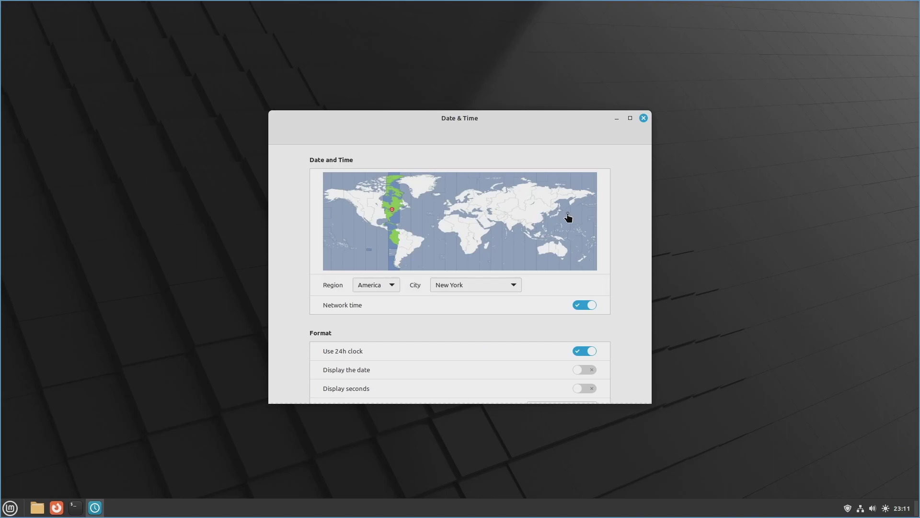
click(592, 351)
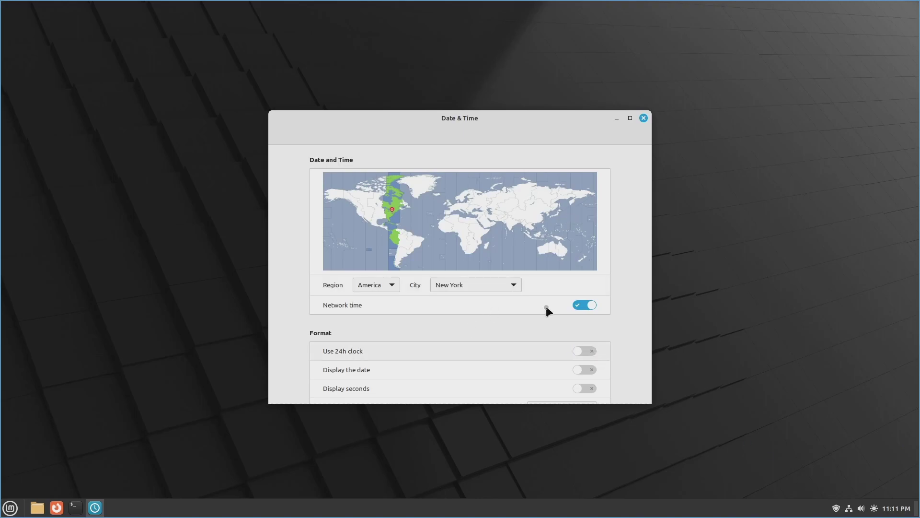
click(584, 369)
click(586, 389)
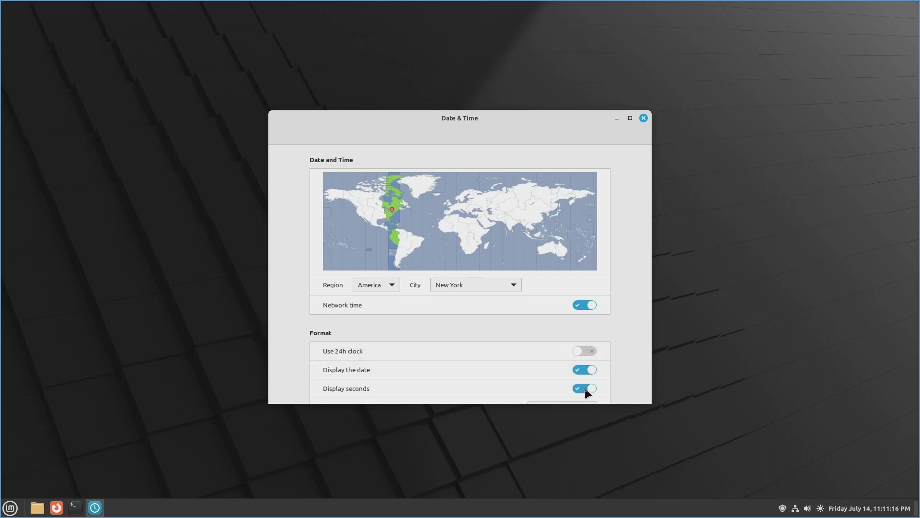
scroll(585, 388, down, 1)
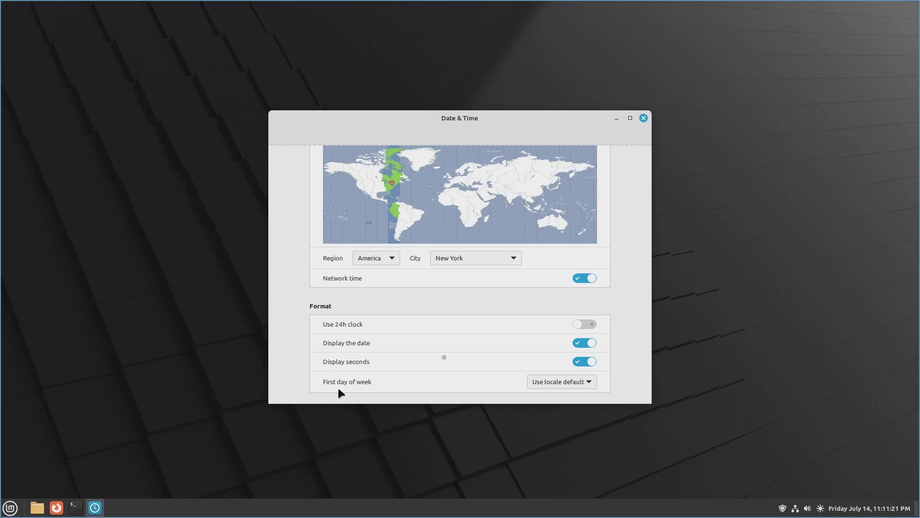
scroll(635, 230, up, 1)
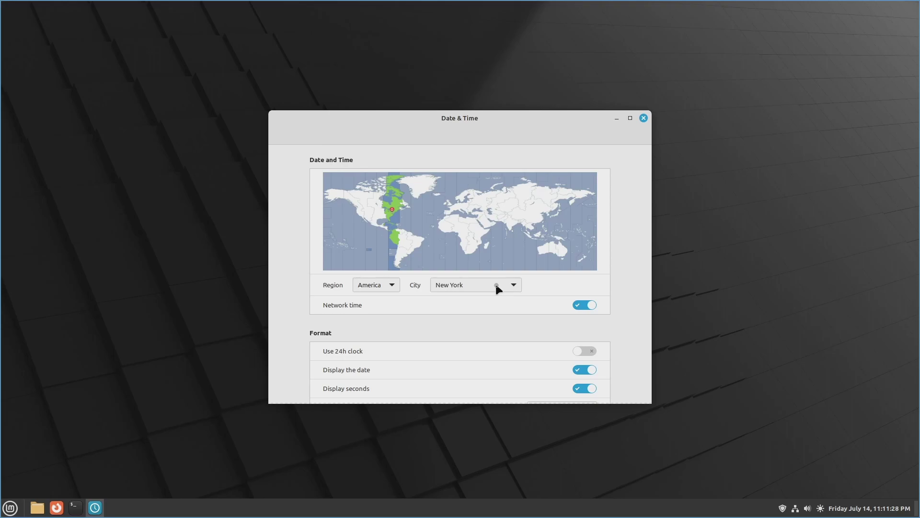
click(643, 119)
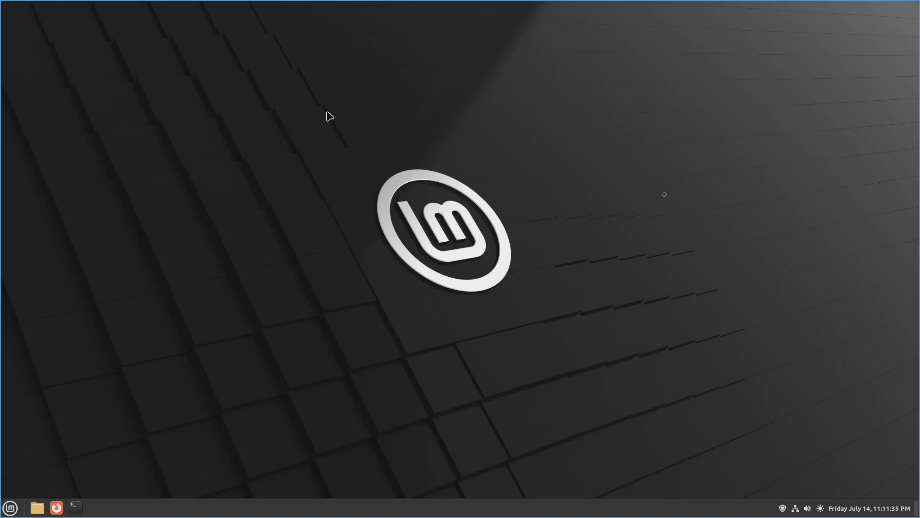
Step: Open Change Desktop Background, browse the Victoria wallpapers, view the Settings tab, then close it
right_click(576, 176)
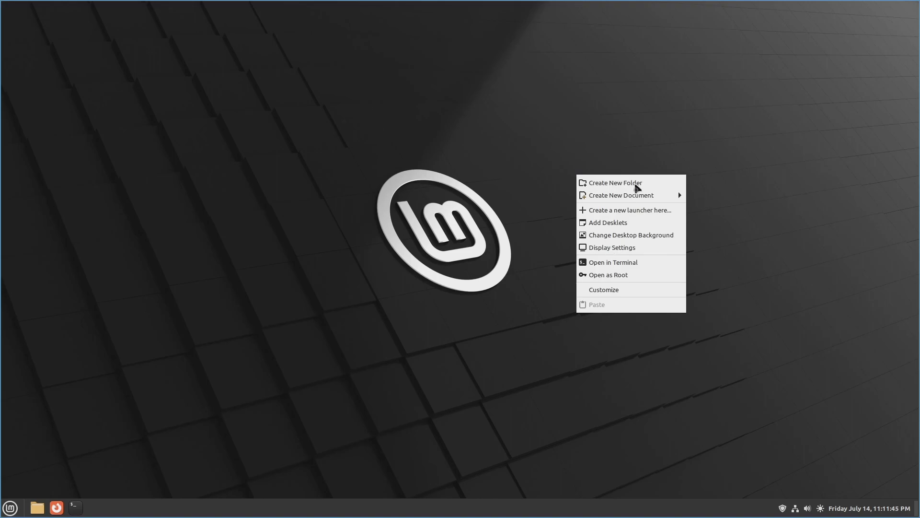
mouse_move(637, 197)
click(618, 235)
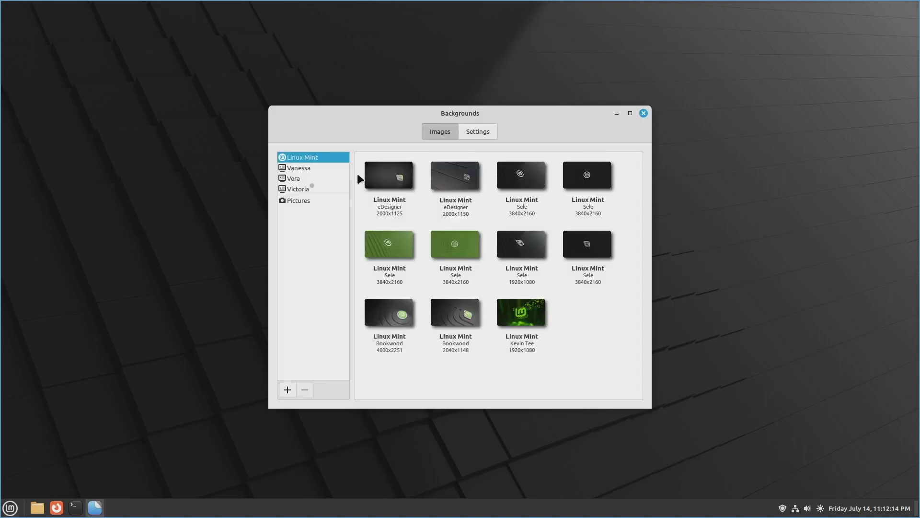
click(302, 190)
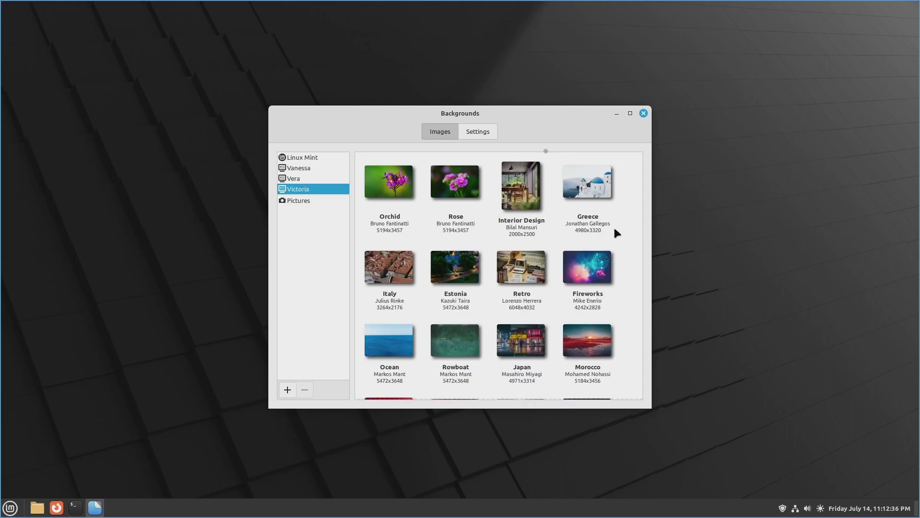
click(482, 134)
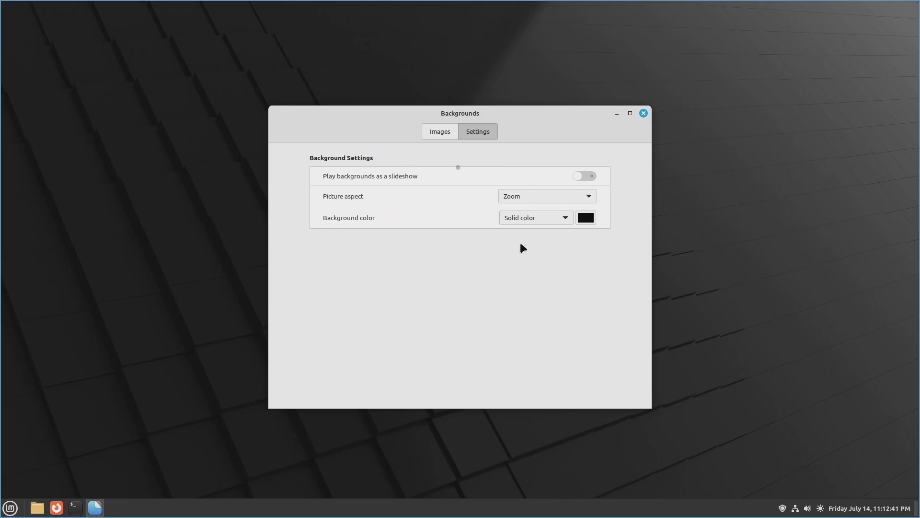
click(645, 114)
Step: Open the desktop Customize layout window, maximize it to review icon options, then close it
right_click(555, 211)
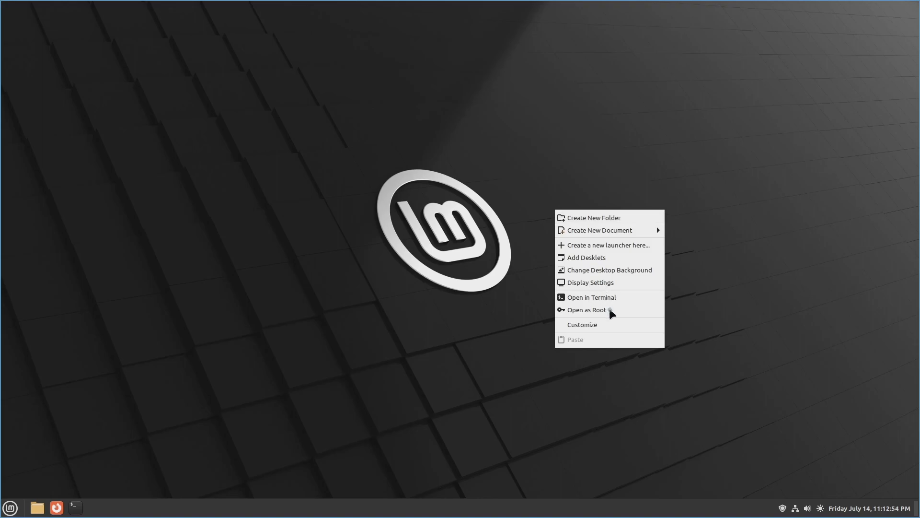
click(590, 324)
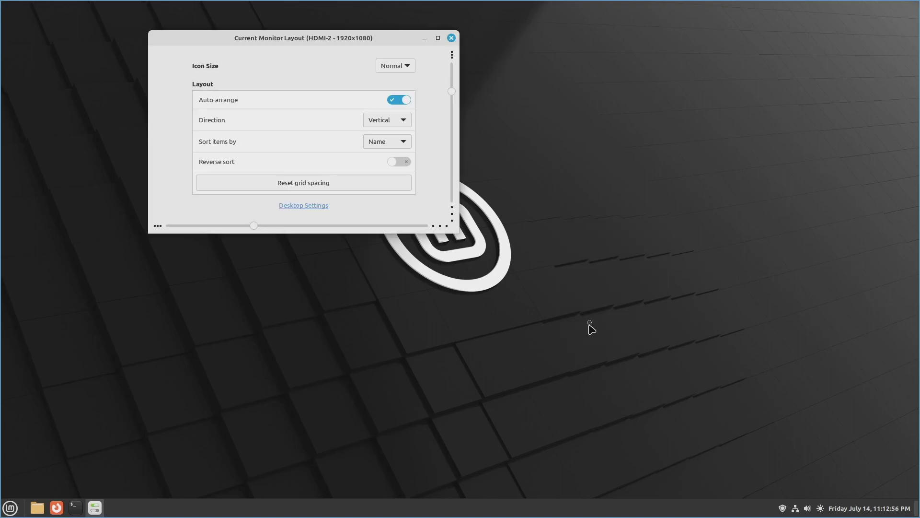
click(437, 41)
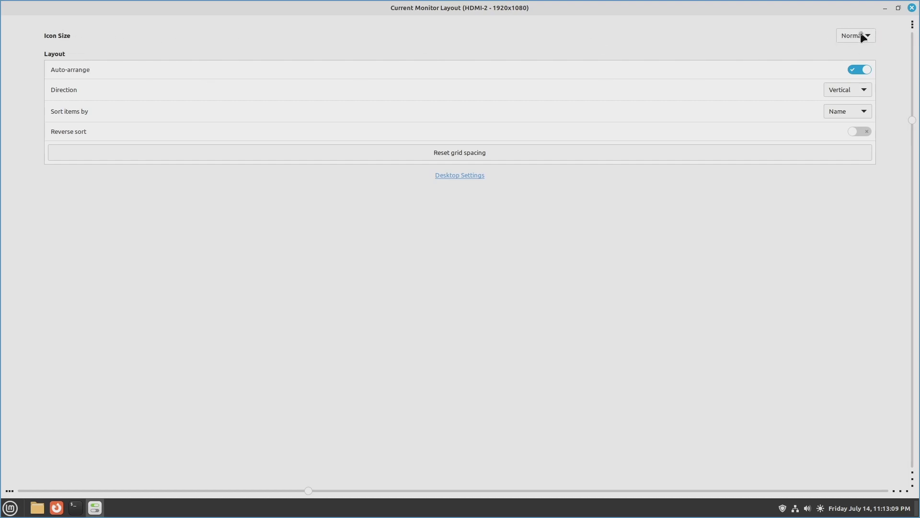
click(912, 8)
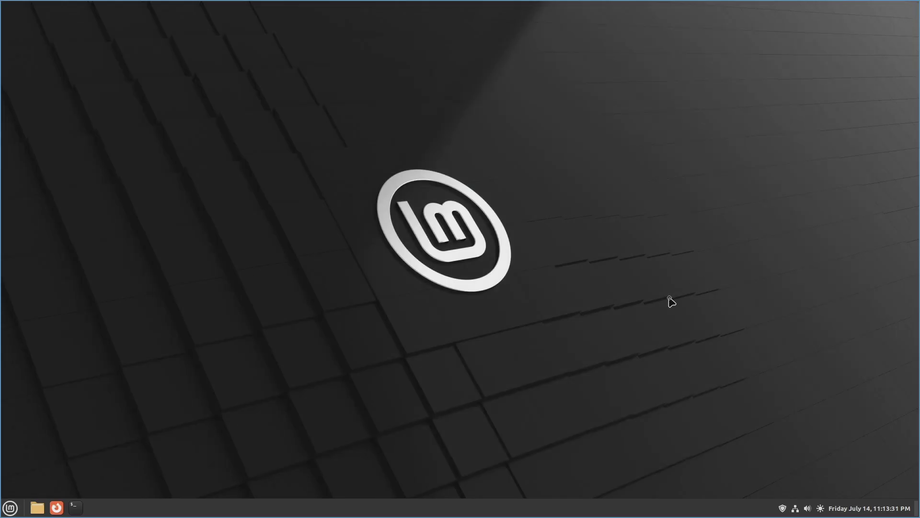